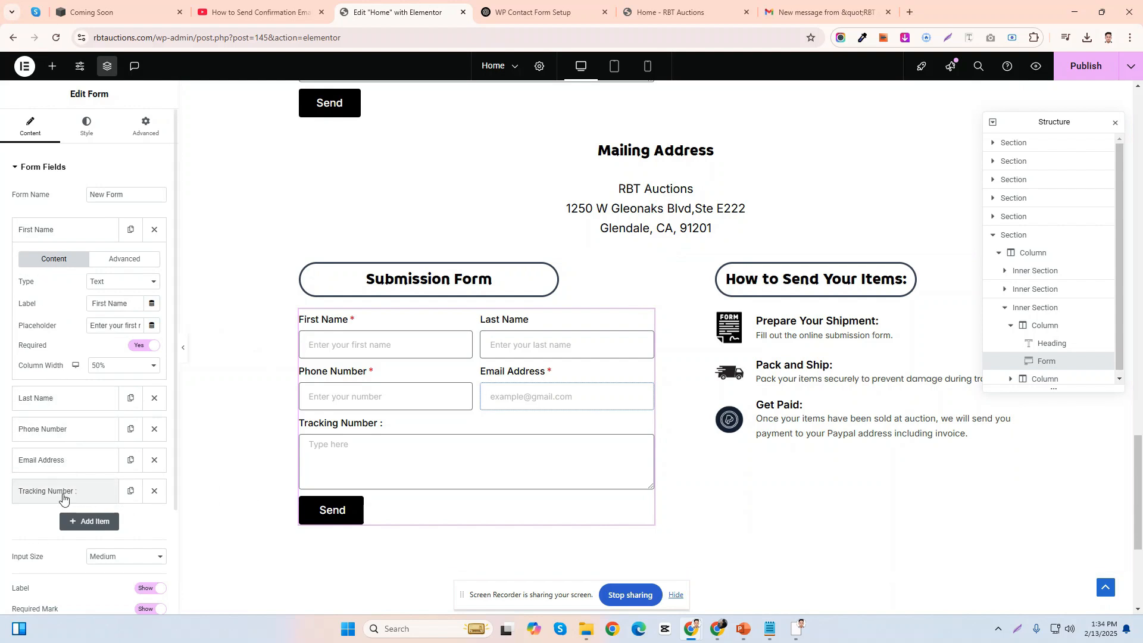
# - Add Email 2 to the submission form's actions after submit
pyautogui.scroll(-2, 74, 494)
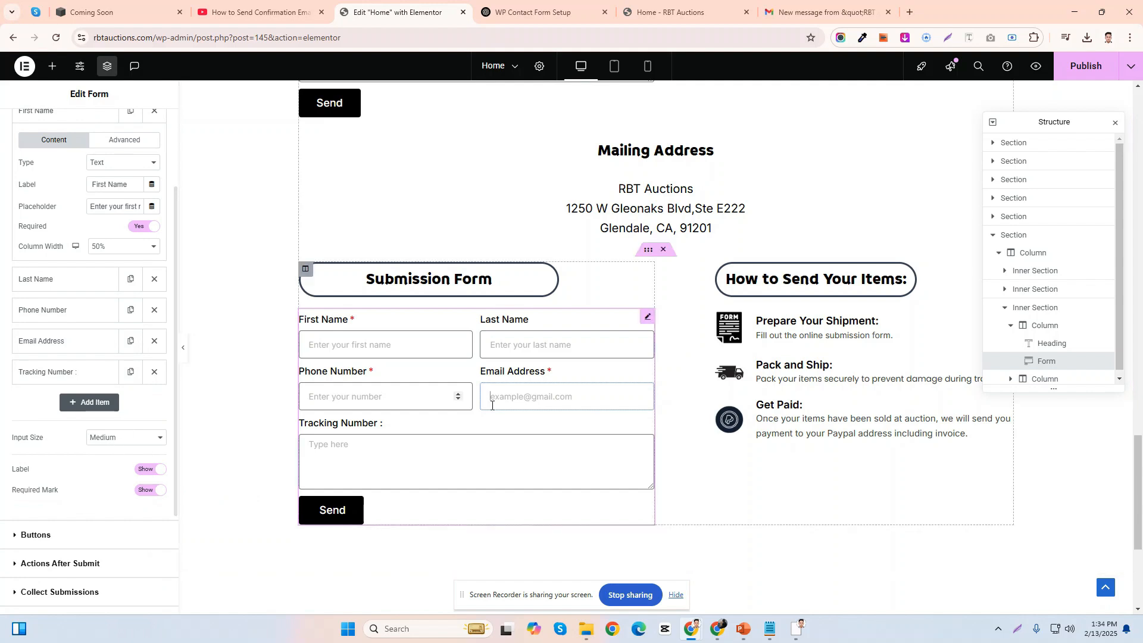
pyautogui.click(71, 570)
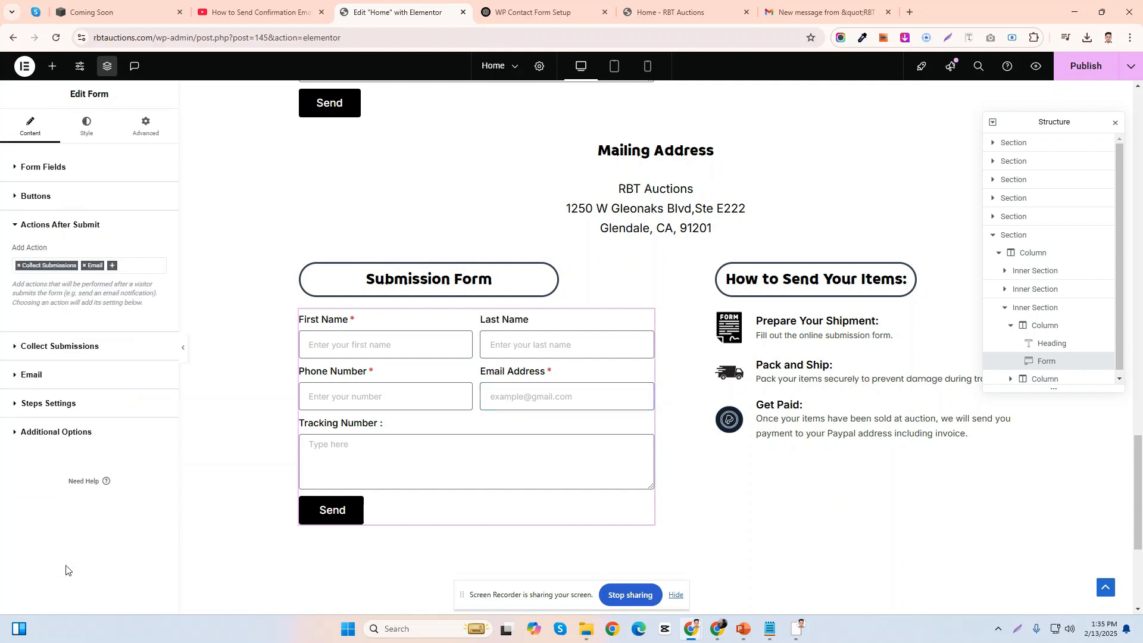
pyautogui.click(111, 267)
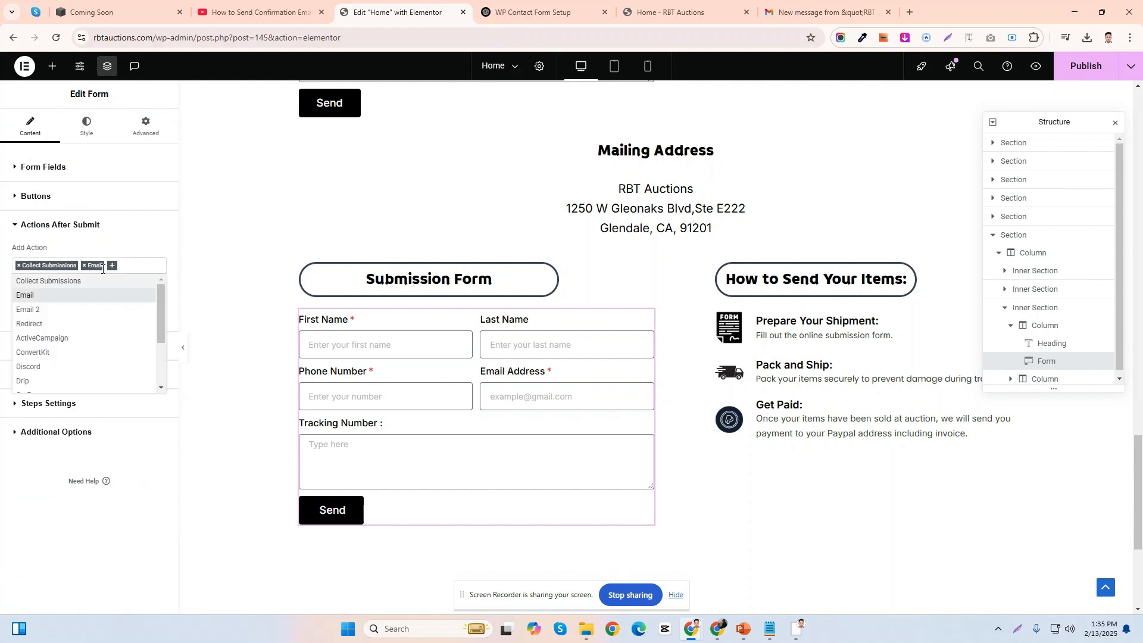
pyautogui.click(22, 311)
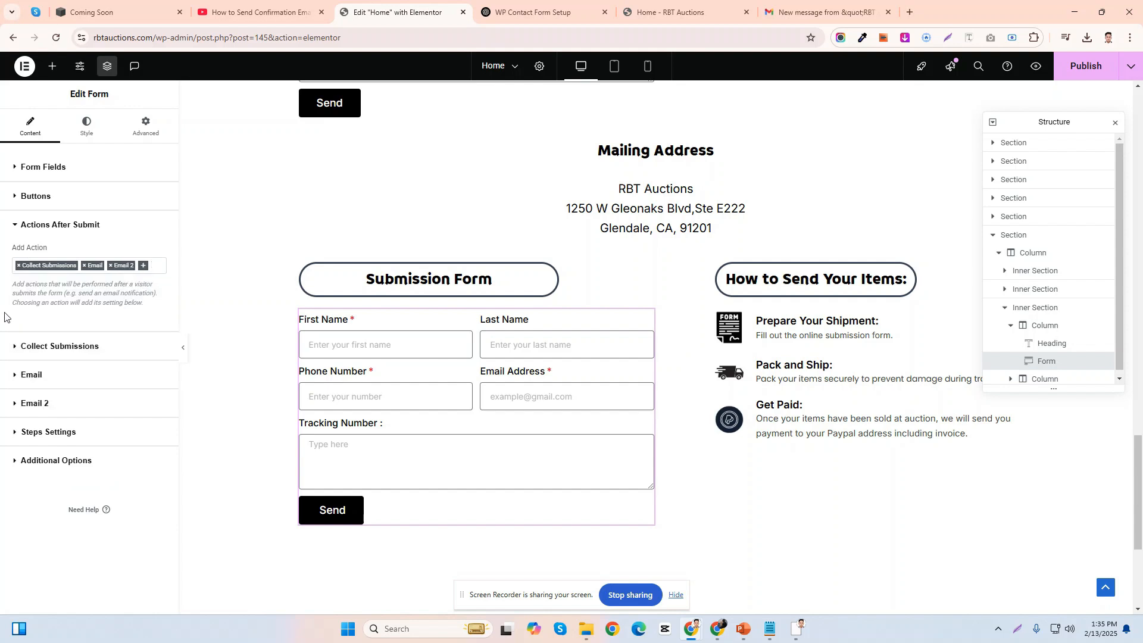
# - Set the Email 2 recipient to the Email Address field's shortcode, [field id="field_ac0ac8b"]
pyautogui.click(48, 411)
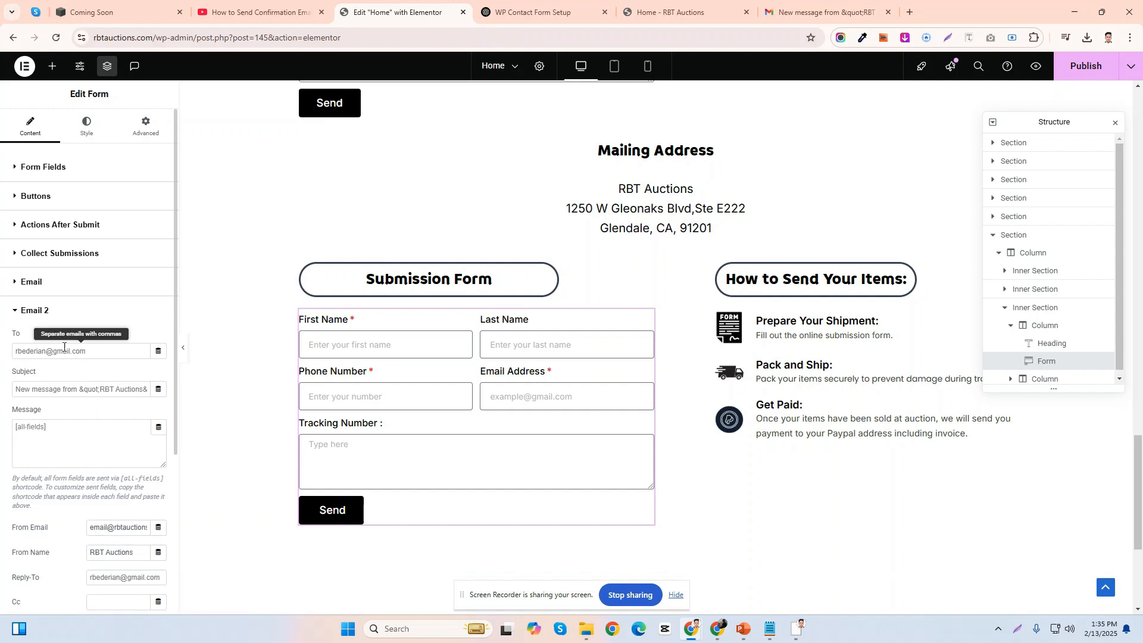
pyautogui.click(45, 169)
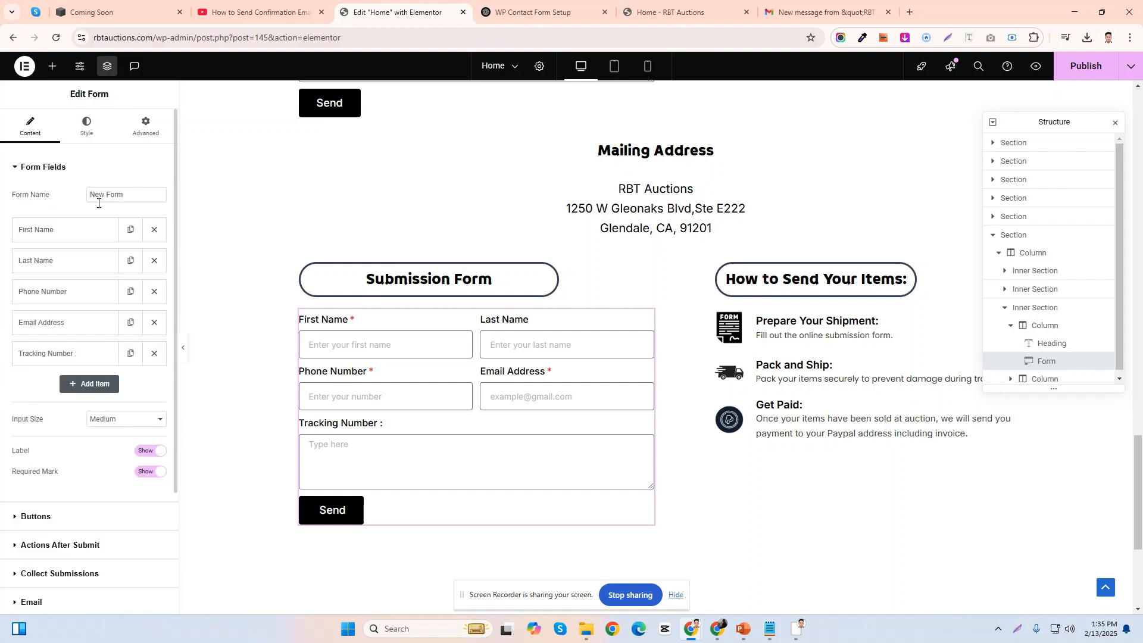
pyautogui.click(51, 326)
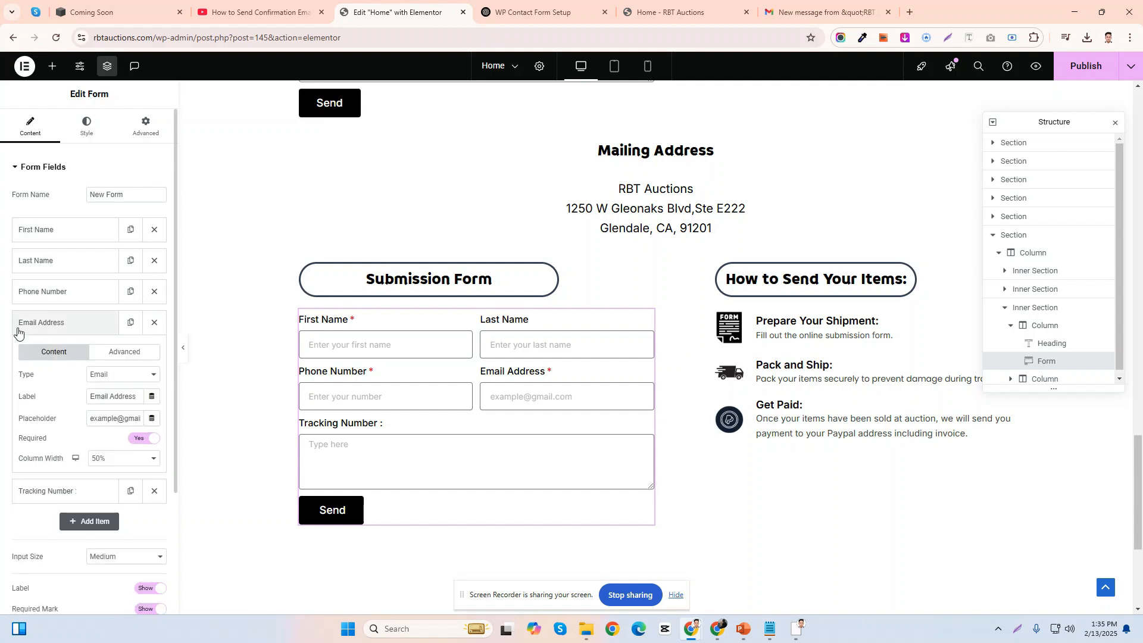
pyautogui.click(123, 353)
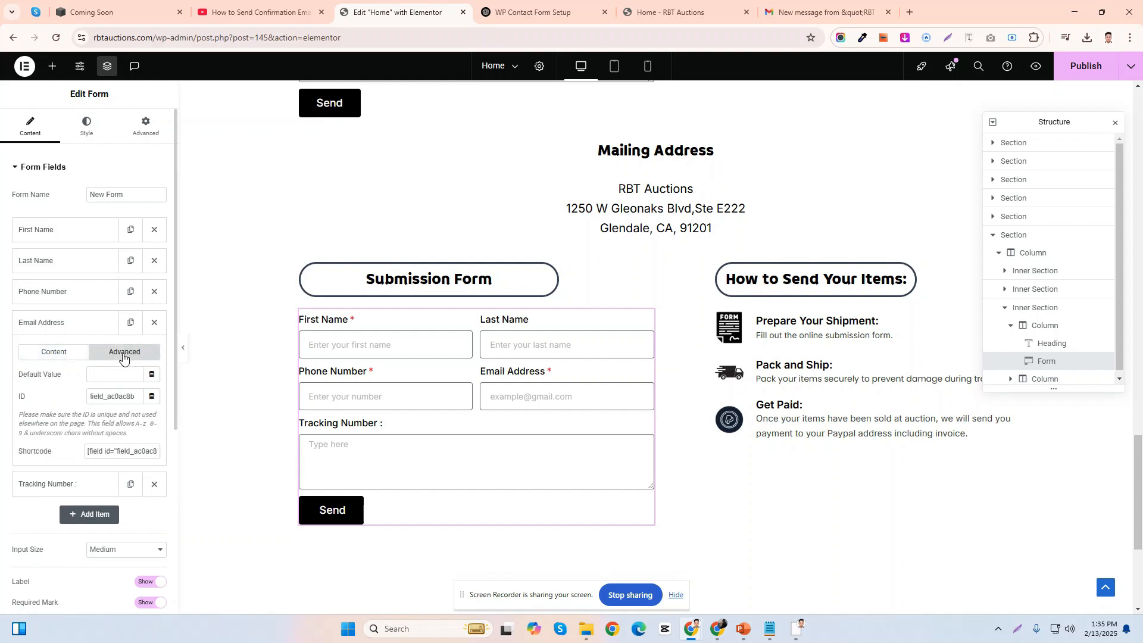
pyautogui.click(124, 451)
pyautogui.hotkey('ctrl', 'c')
pyautogui.scroll(-4, 148, 590)
pyautogui.click(52, 519)
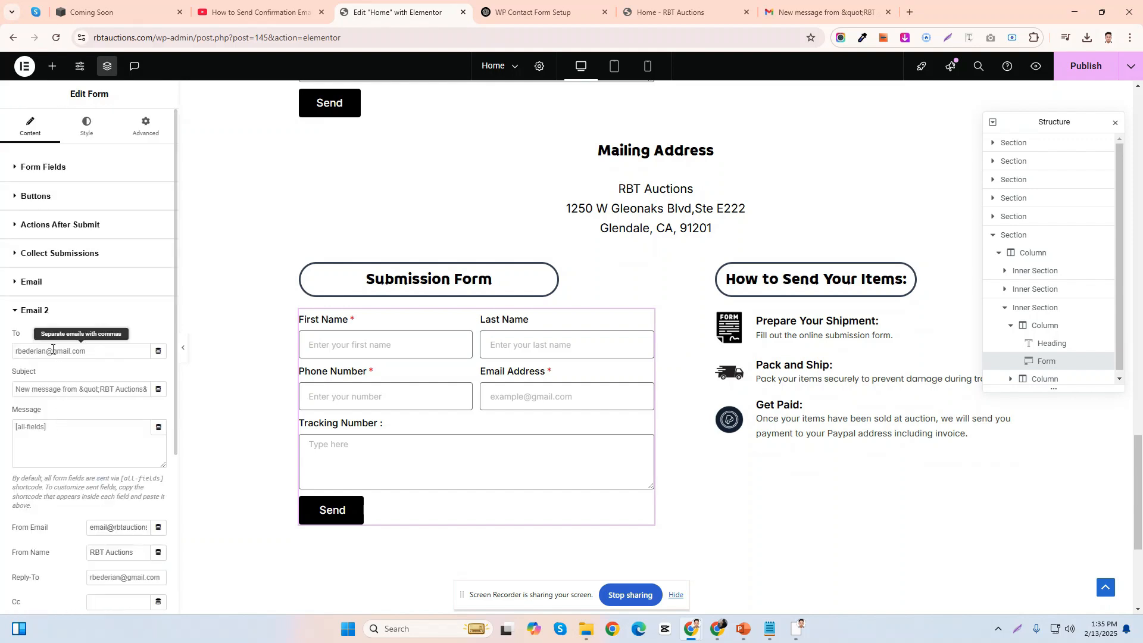
pyautogui.hotkey('ctrl', 'v')
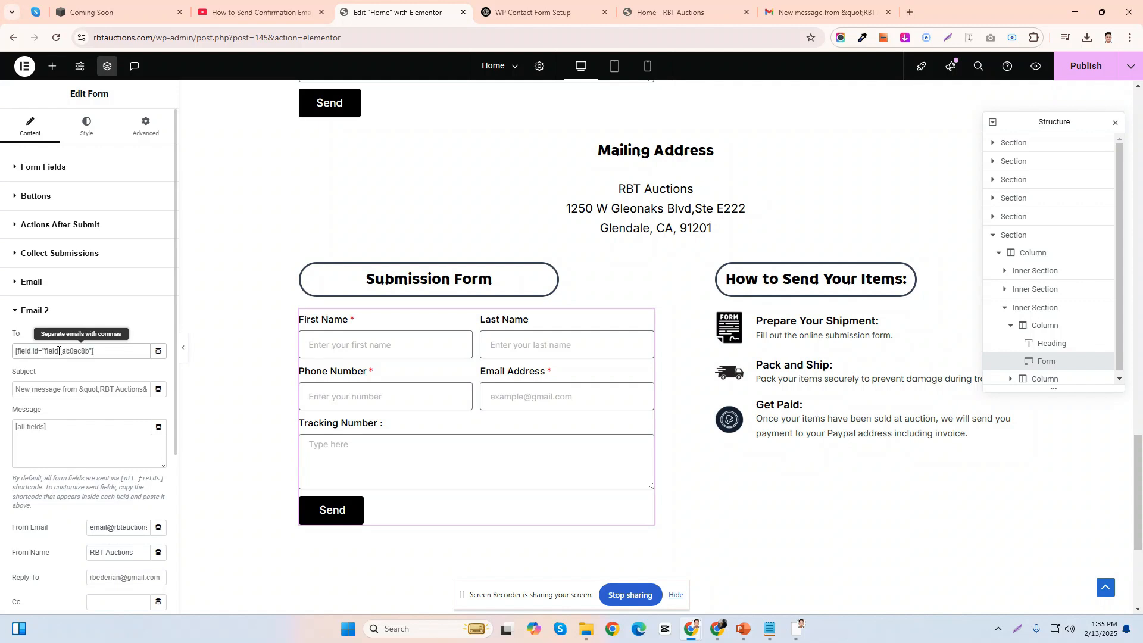
# - Replace the Email 2 message with the confirmation template copied from Notepad, from "Dear [User Name]," through "[Your Company Name]"
pyautogui.click(96, 389)
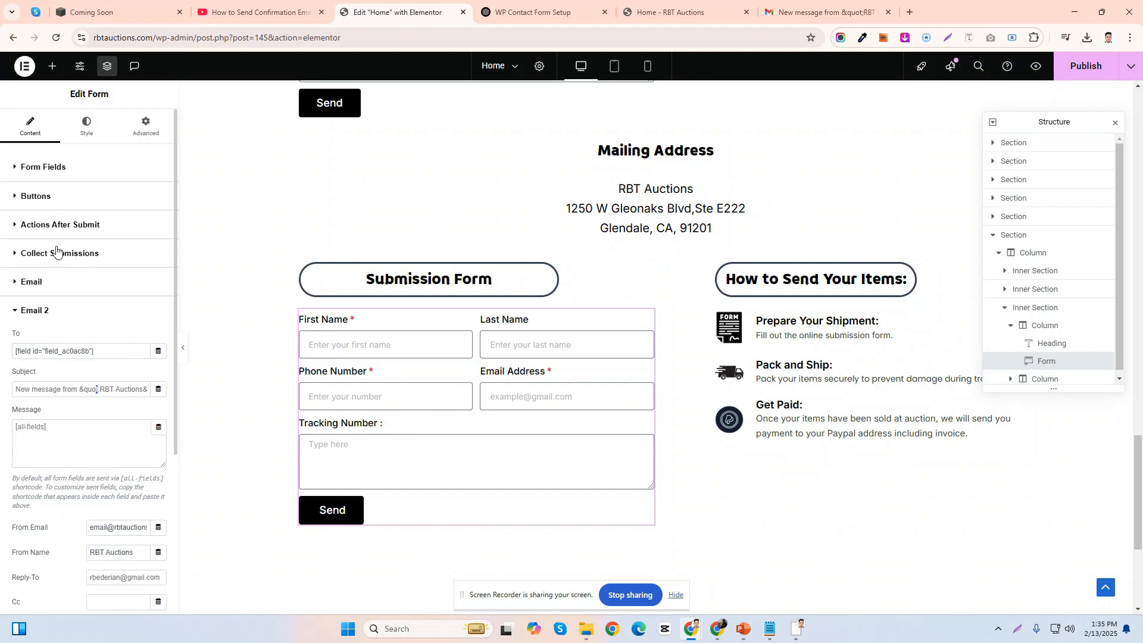
pyautogui.click(769, 628)
pyautogui.moveTo(108, 176); pyautogui.dragTo(11, 103)
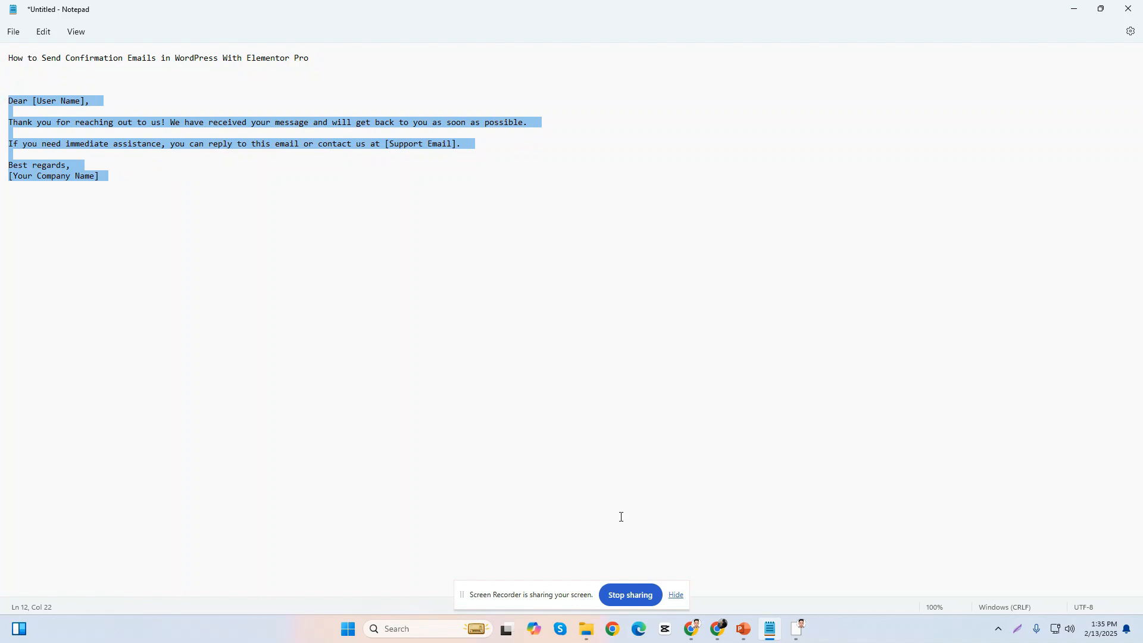
pyautogui.moveTo(692, 629)
pyautogui.click(625, 569)
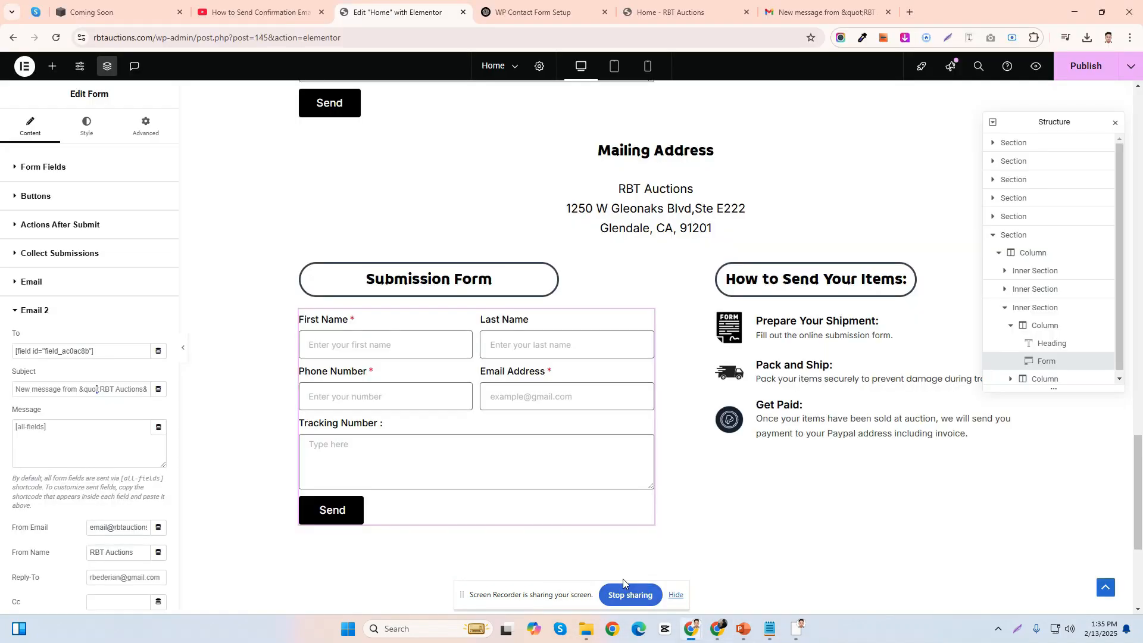
pyautogui.click(57, 430)
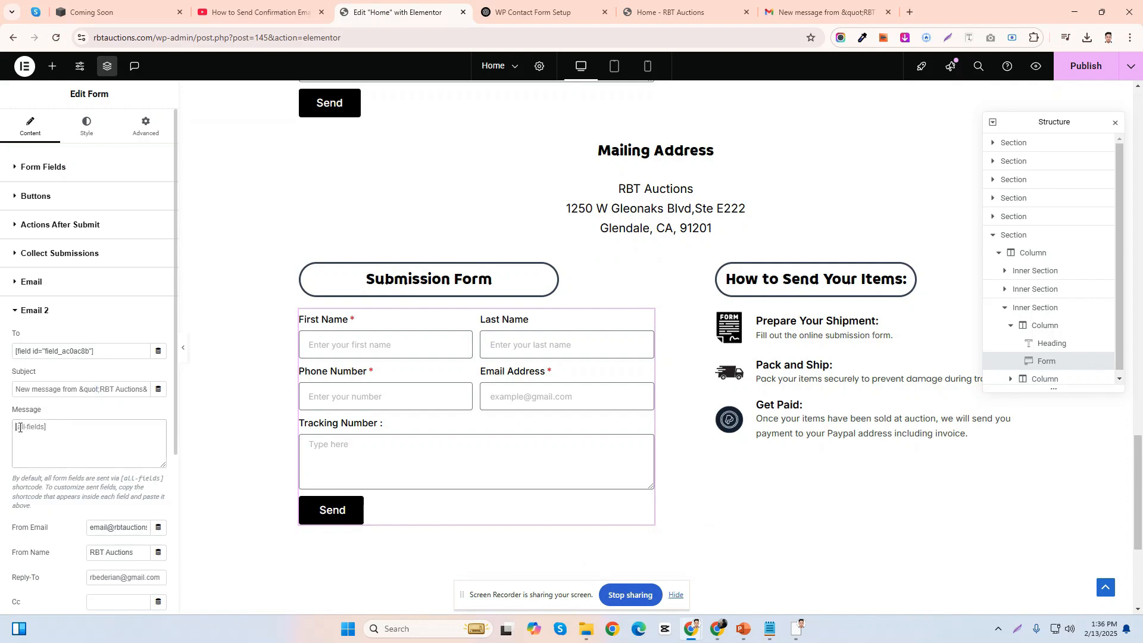
pyautogui.hotkey('ctrl', 'a')
pyautogui.hotkey('ctrl', 'v')
pyautogui.scroll(5, 82, 444)
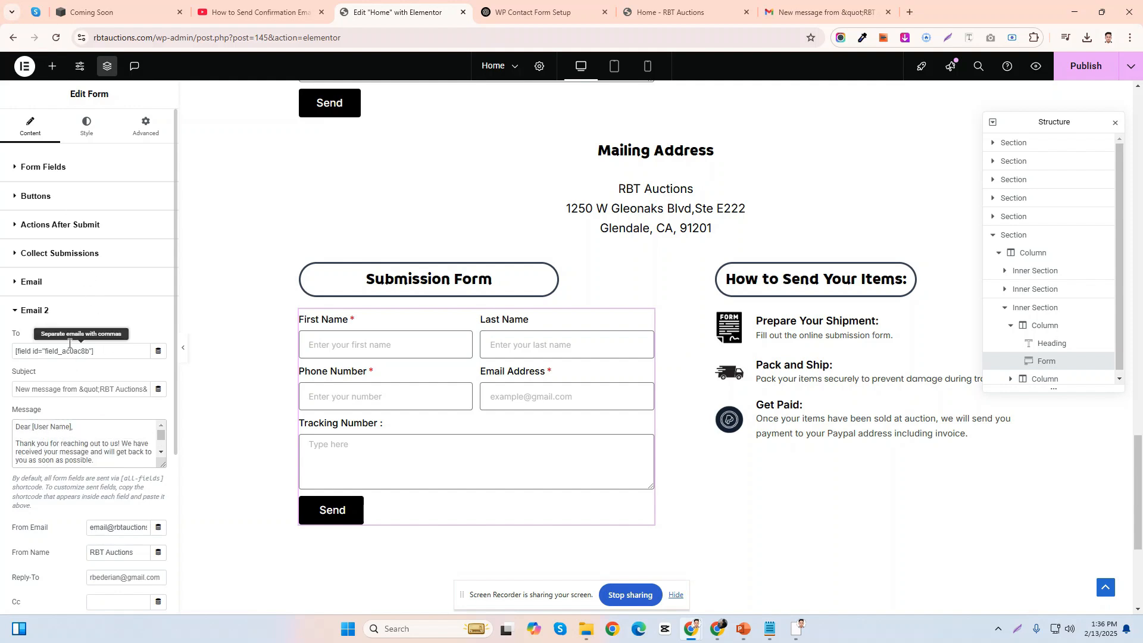
# - Replace the [User Name] placeholder in the Email 2 message with the First Name field's shortcode, [field id="name"]
pyautogui.click(59, 172)
pyautogui.click(33, 234)
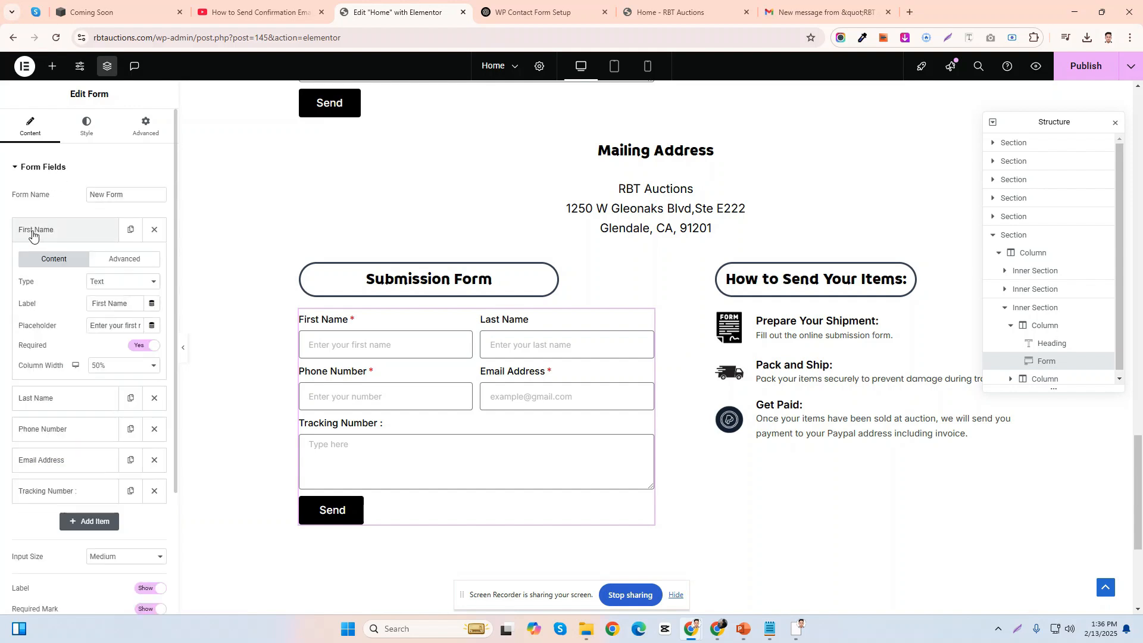
pyautogui.click(129, 260)
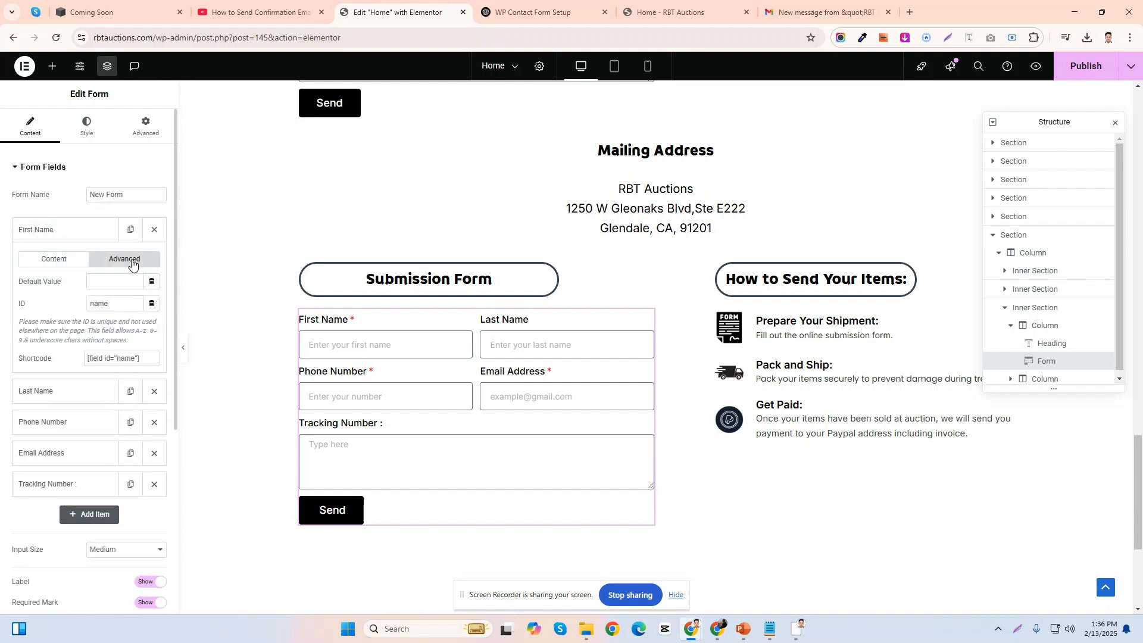
pyautogui.click(123, 363)
pyautogui.hotkey('ctrl', 'c')
pyautogui.scroll(-4, 104, 395)
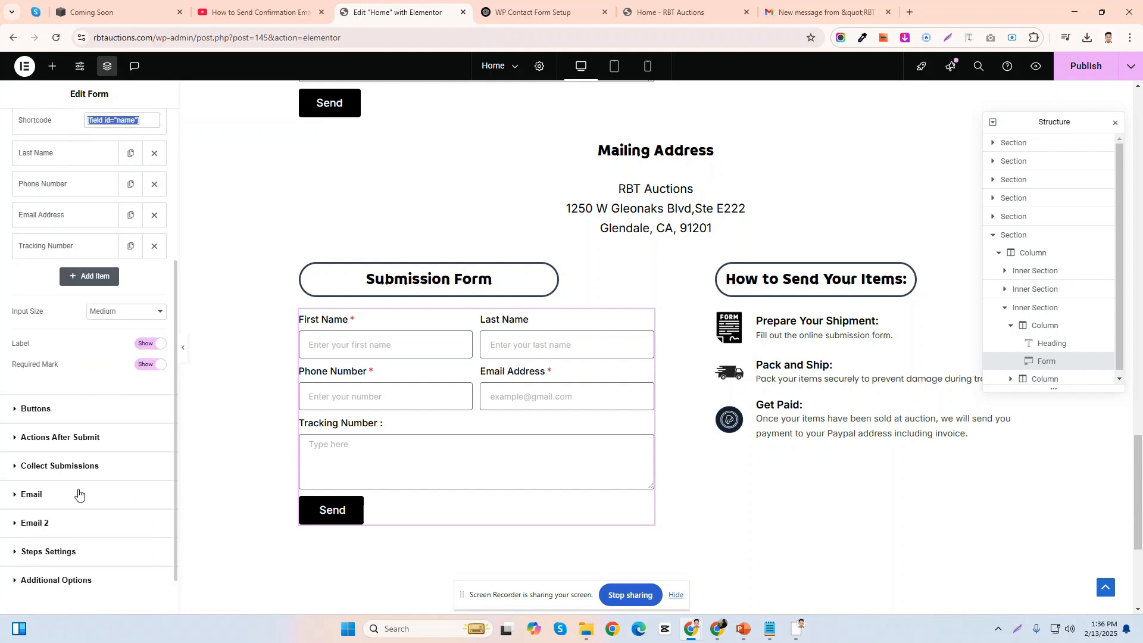
pyautogui.click(62, 521)
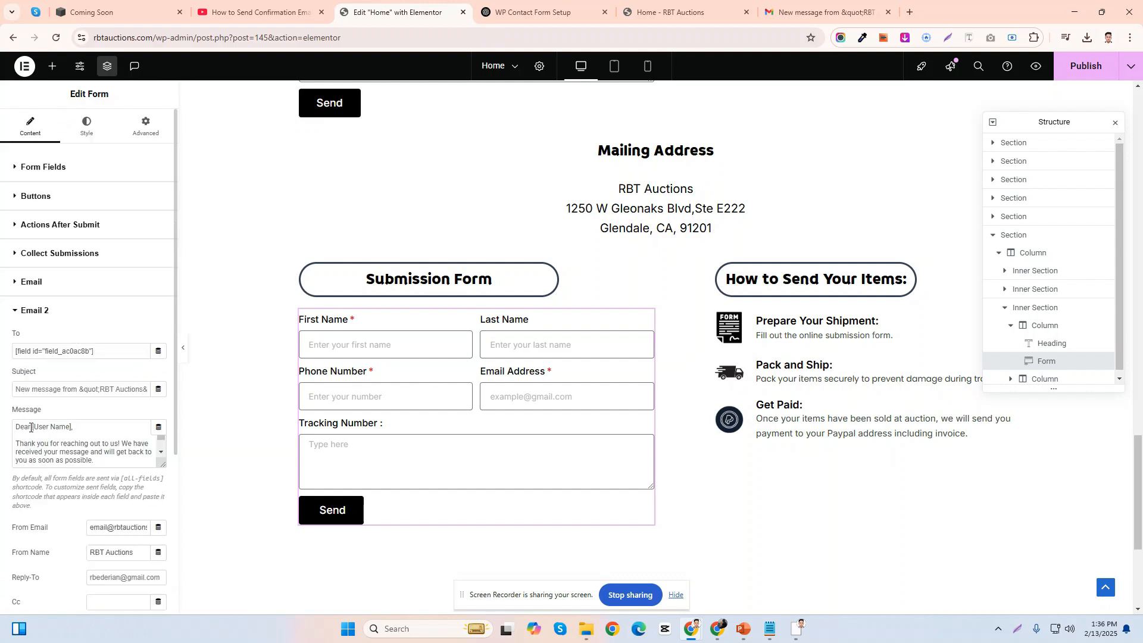
pyautogui.moveTo(30, 427); pyautogui.dragTo(69, 428)
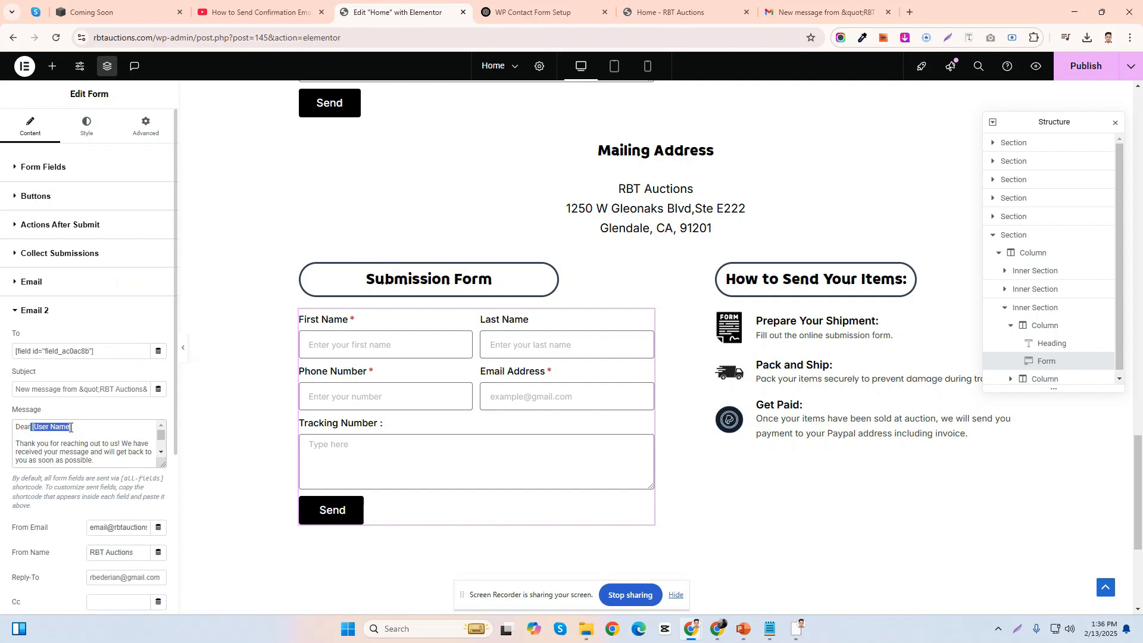
pyautogui.hotkey('ctrl', 'v')
# - Replace the [Support Email] placeholder in the Email 2 message with the business email address copied from the client's Skype chat draft
pyautogui.scroll(-3, 96, 441)
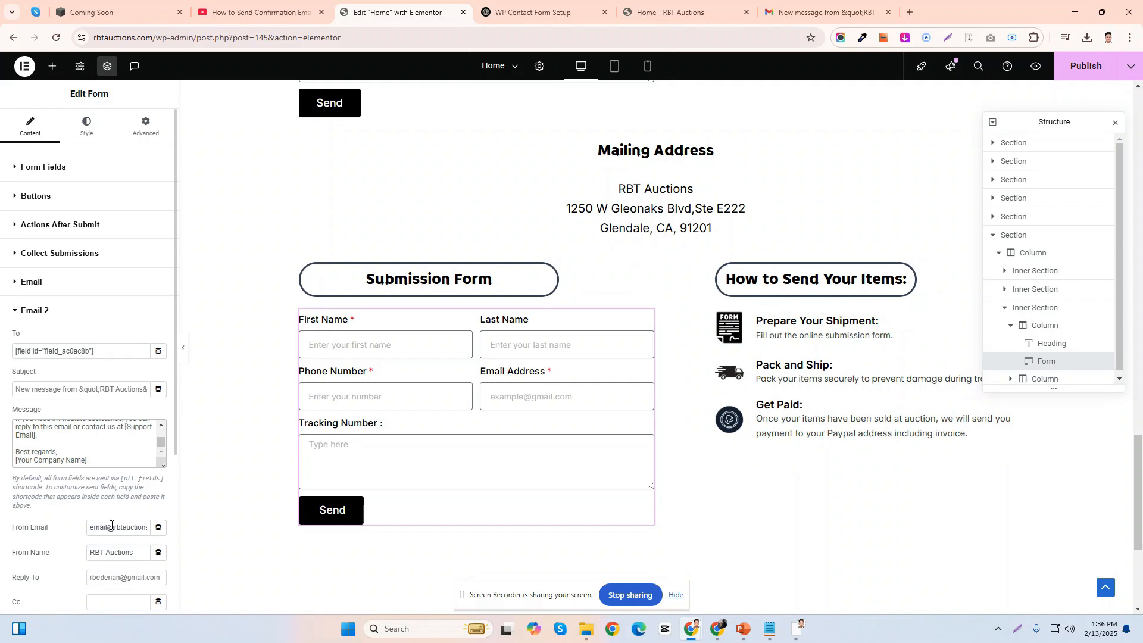
pyautogui.hotkey('ctrl', '1')
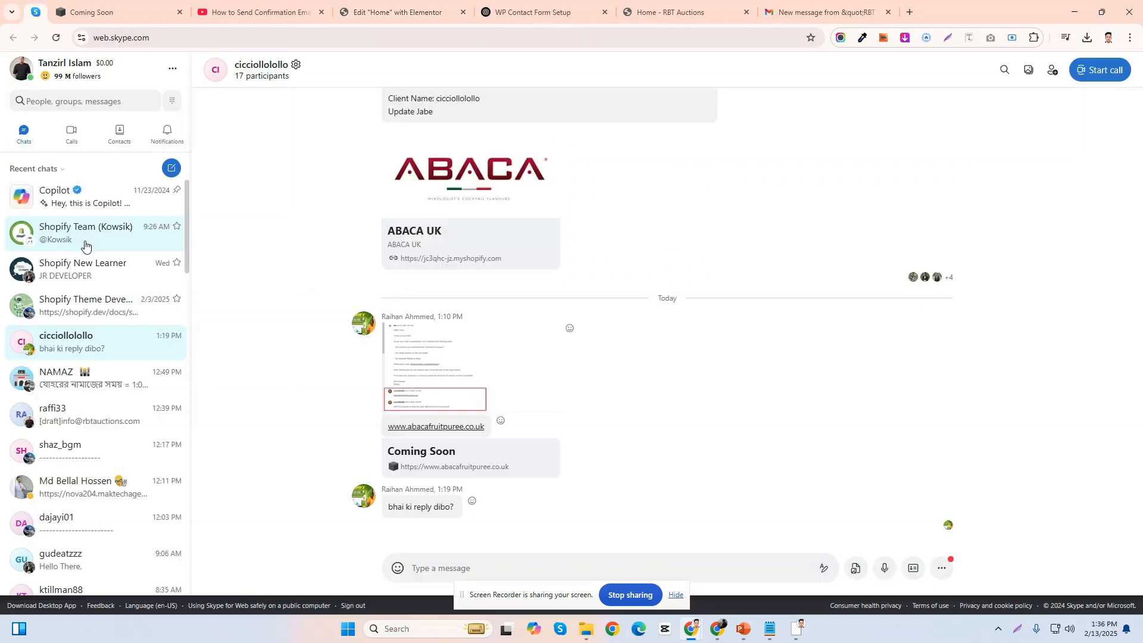
pyautogui.click(74, 413)
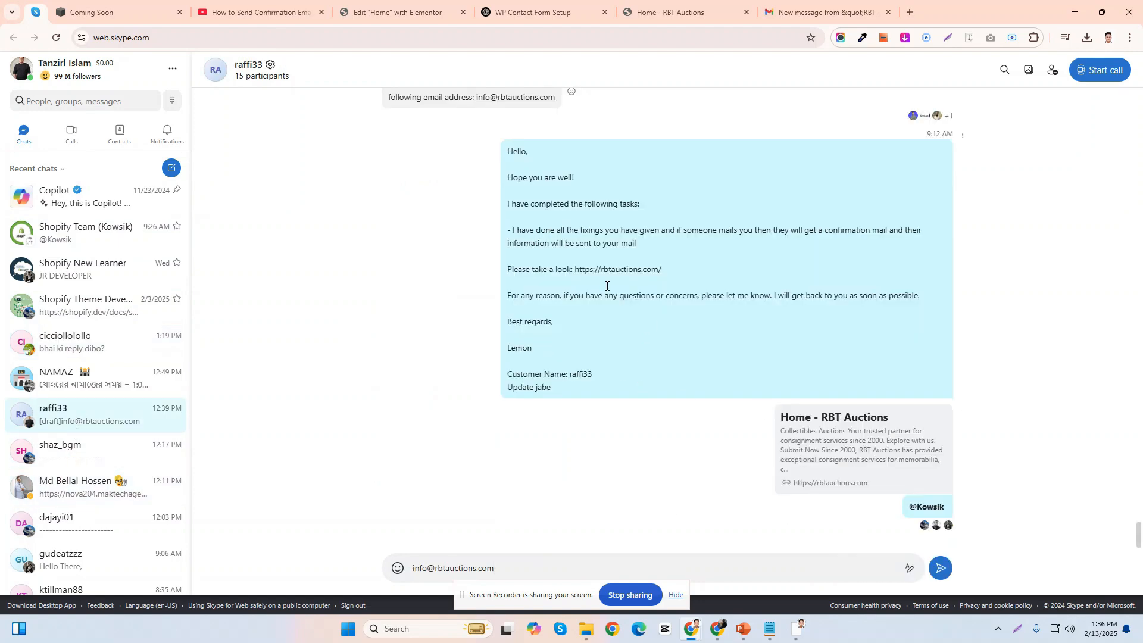
pyautogui.scroll(3, 832, 387)
pyautogui.doubleClick(485, 567)
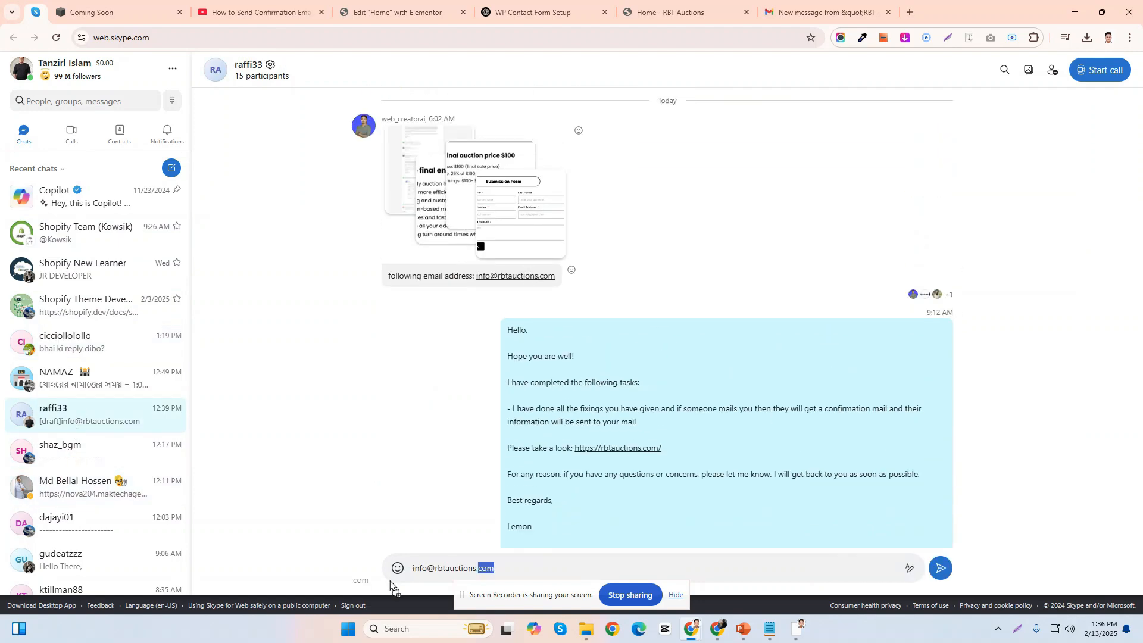
pyautogui.tripleClick(439, 566)
pyautogui.hotkey('ctrl', 'c')
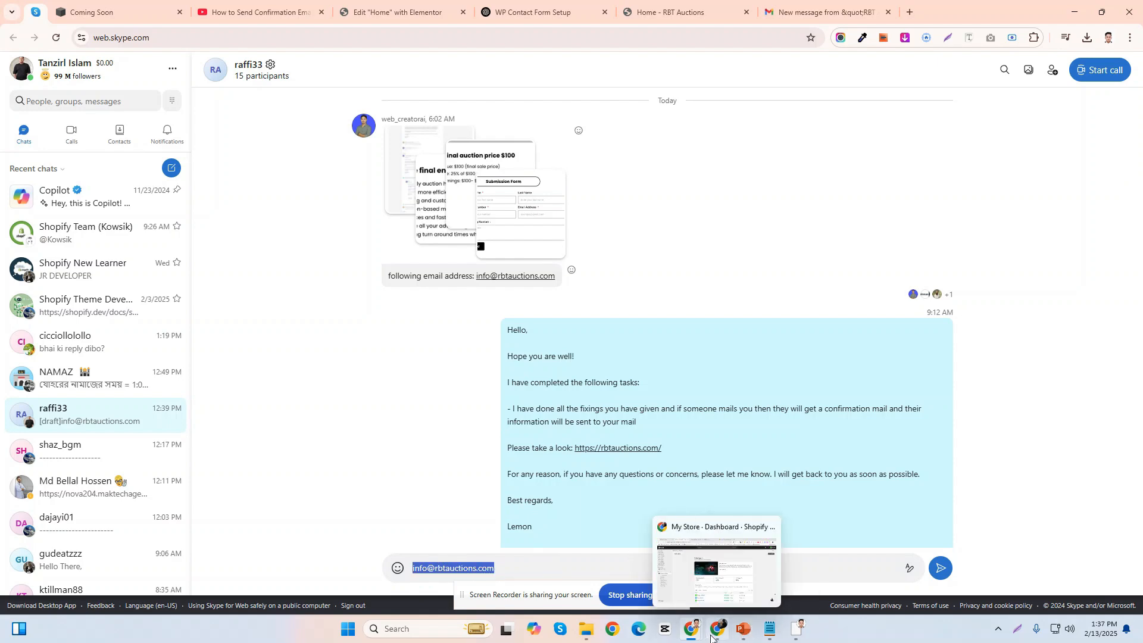
pyautogui.click(469, 21)
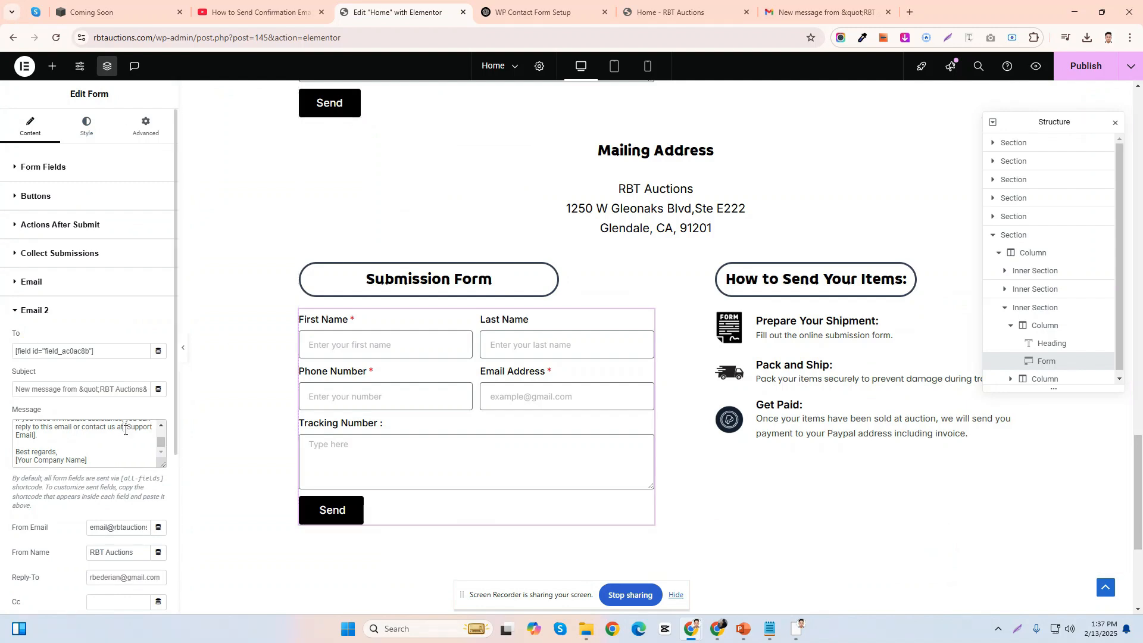
pyautogui.moveTo(124, 428); pyautogui.dragTo(81, 441)
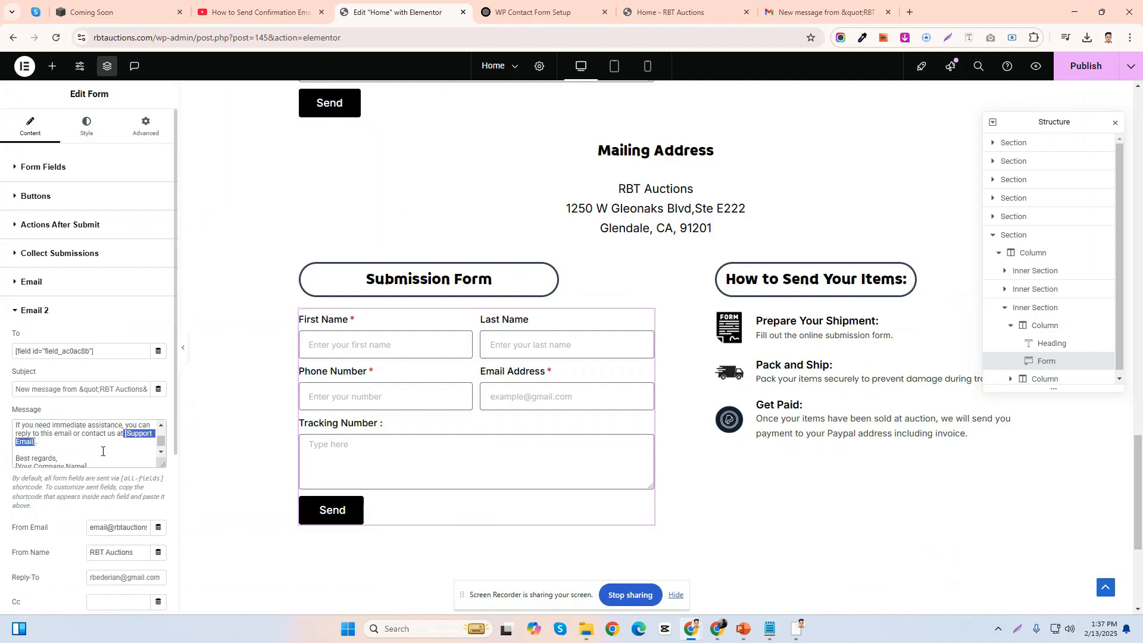
pyautogui.hotkey('ctrl', 'v')
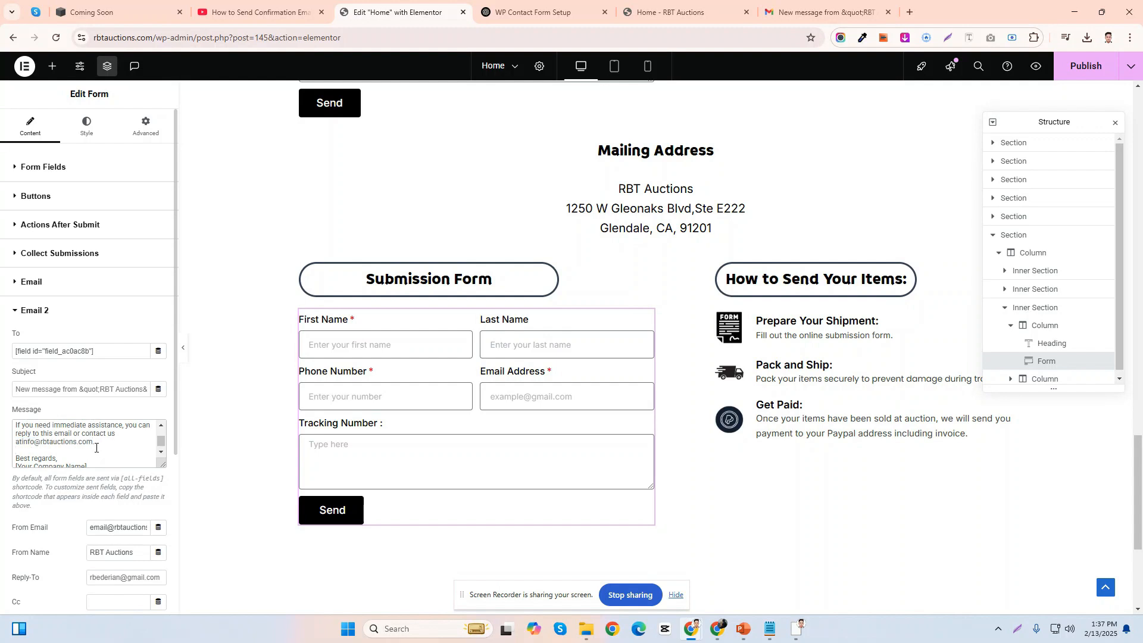
pyautogui.click(95, 448)
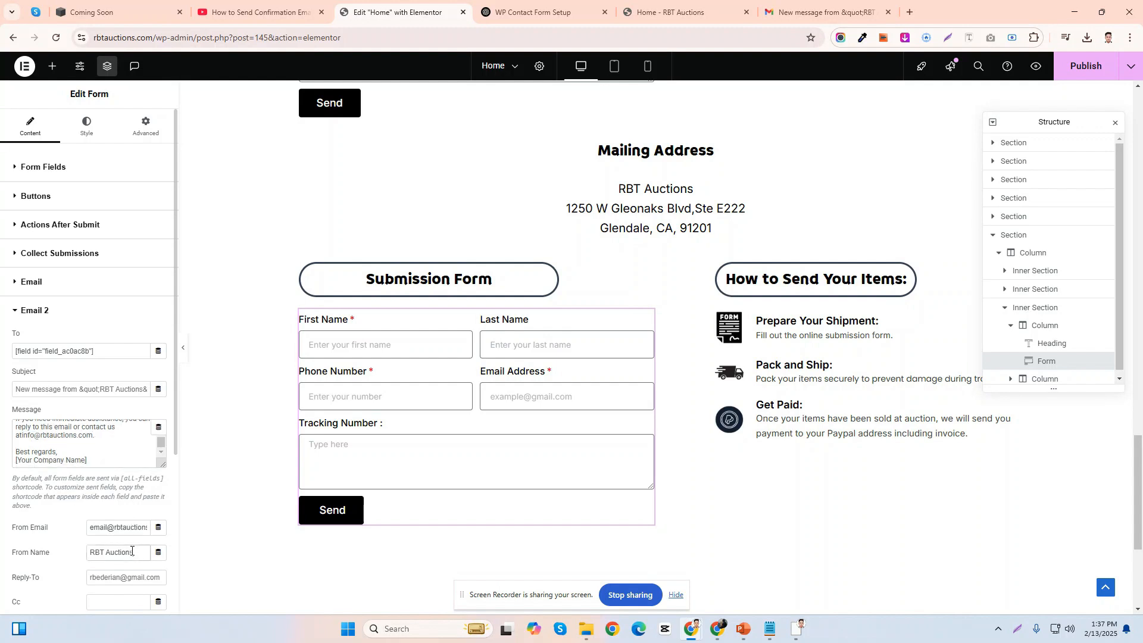
# - Replace the [Your Company Name] placeholder in the message with the From Name value, RBT Auctions
pyautogui.moveTo(135, 552); pyautogui.dragTo(79, 554)
pyautogui.hotkey('ctrl', 'c')
pyautogui.moveTo(88, 461); pyautogui.dragTo(15, 460)
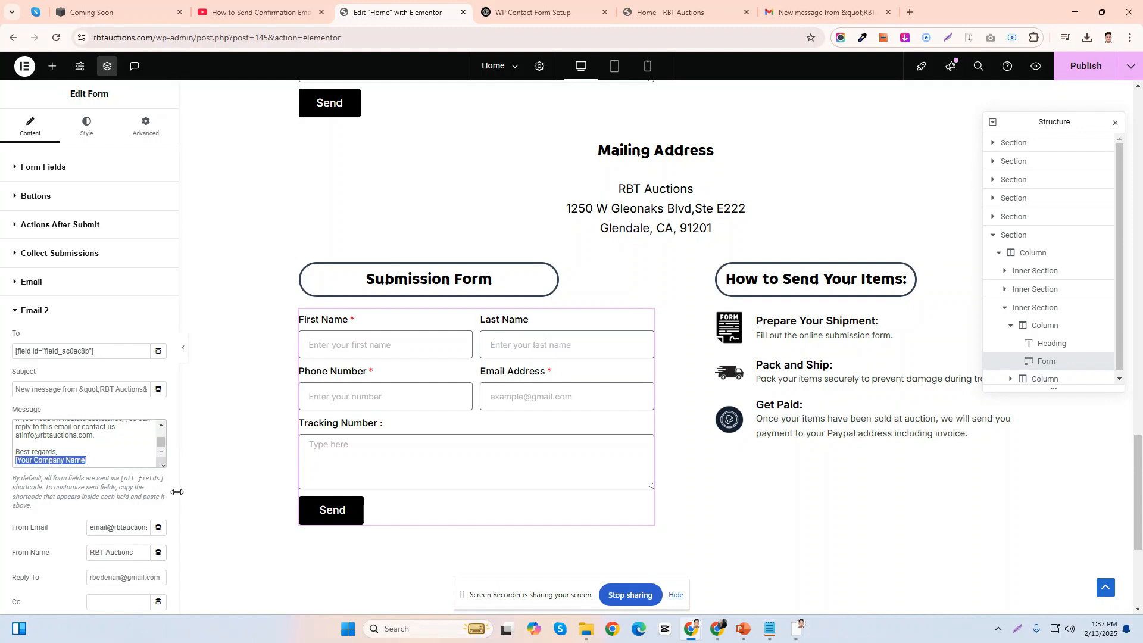
pyautogui.hotkey('ctrl', 'v')
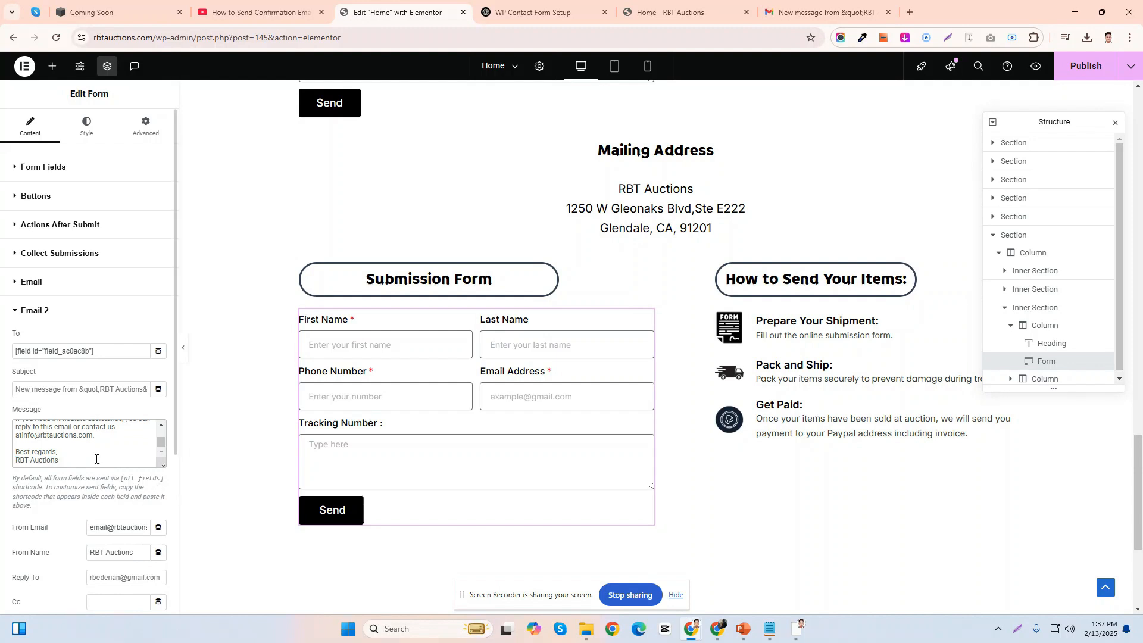
# - Set the Email 2 Reply-To to the business email address from the clipboard history
pyautogui.scroll(-1, 76, 475)
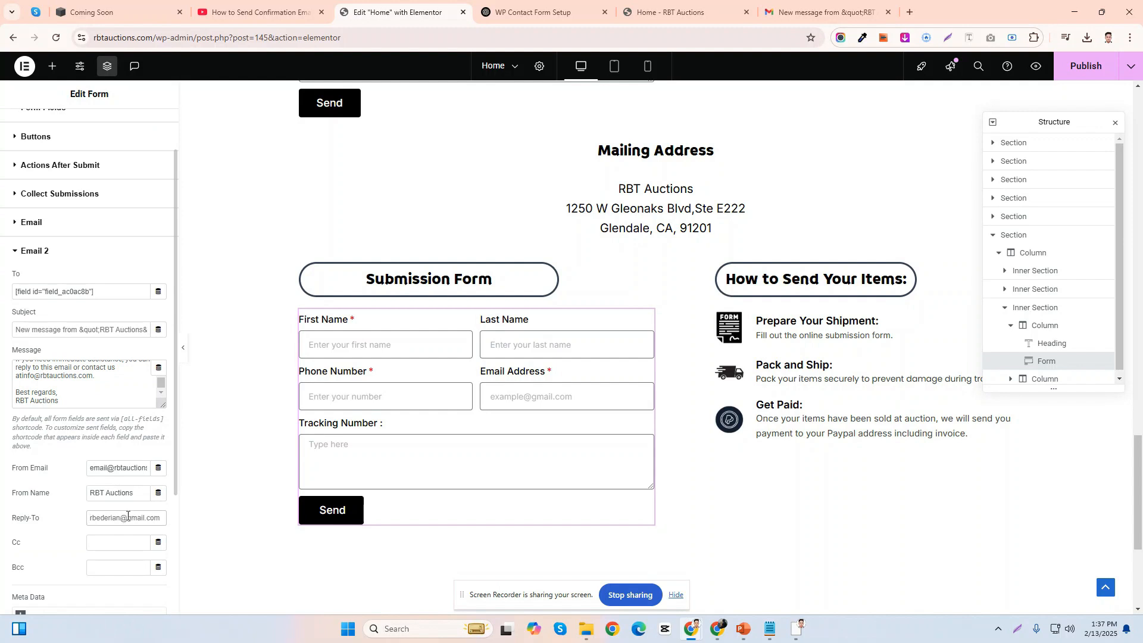
pyautogui.hotkey('ctrl', 'a')
pyautogui.press('super+v')
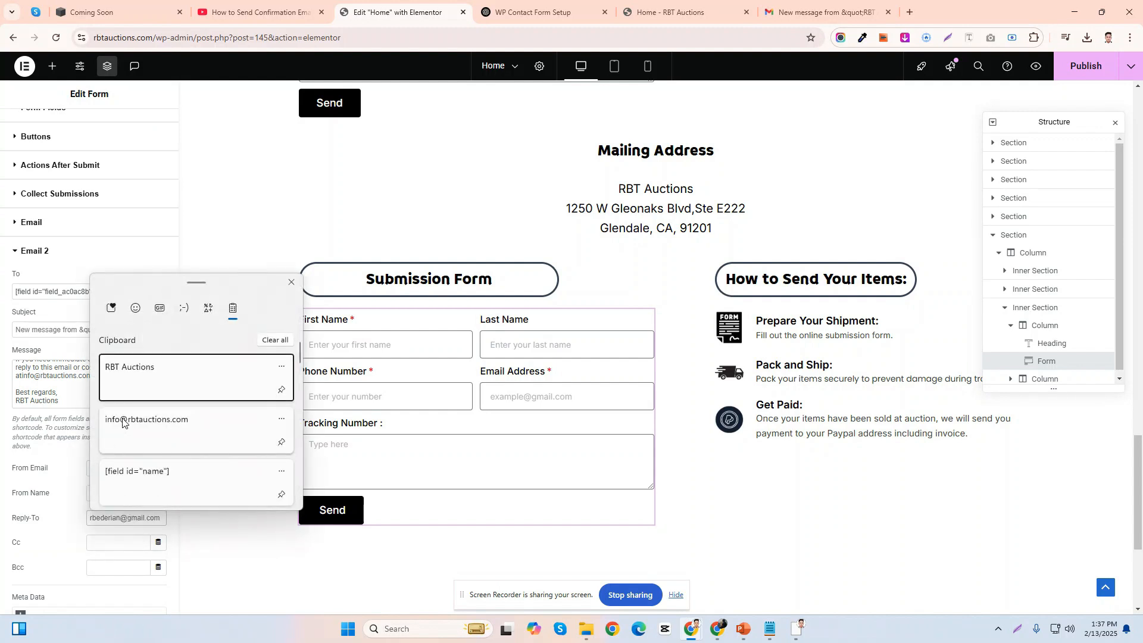
pyautogui.click(146, 428)
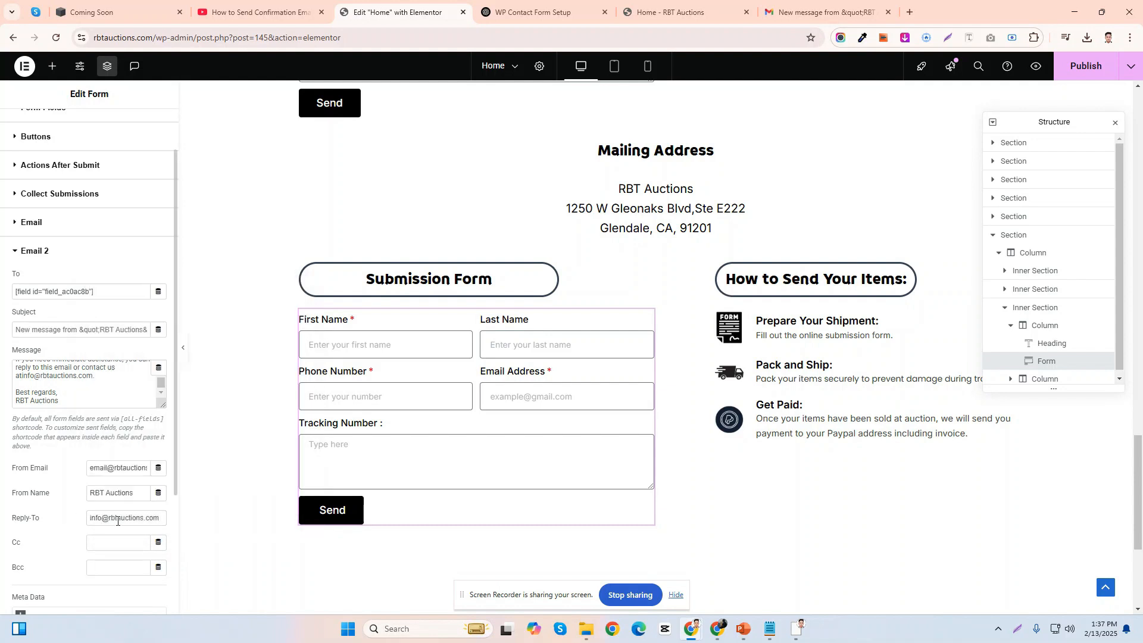
pyautogui.scroll(-2, 139, 523)
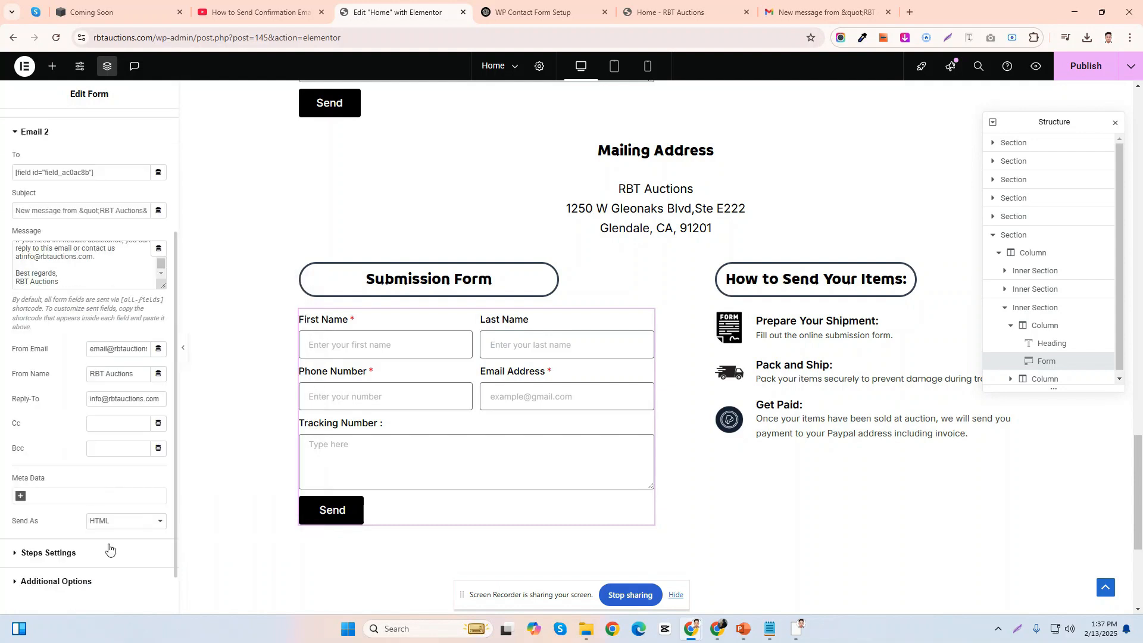
# - Add Date, Time and Page URL to the Email 2 Meta Data
pyautogui.click(20, 498)
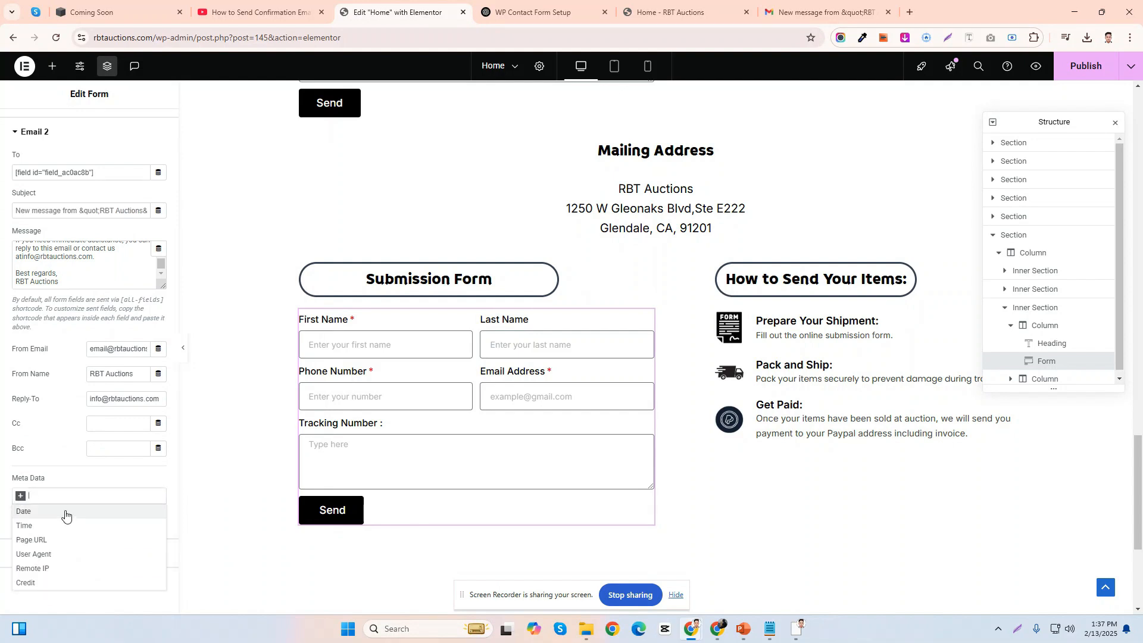
pyautogui.click(41, 514)
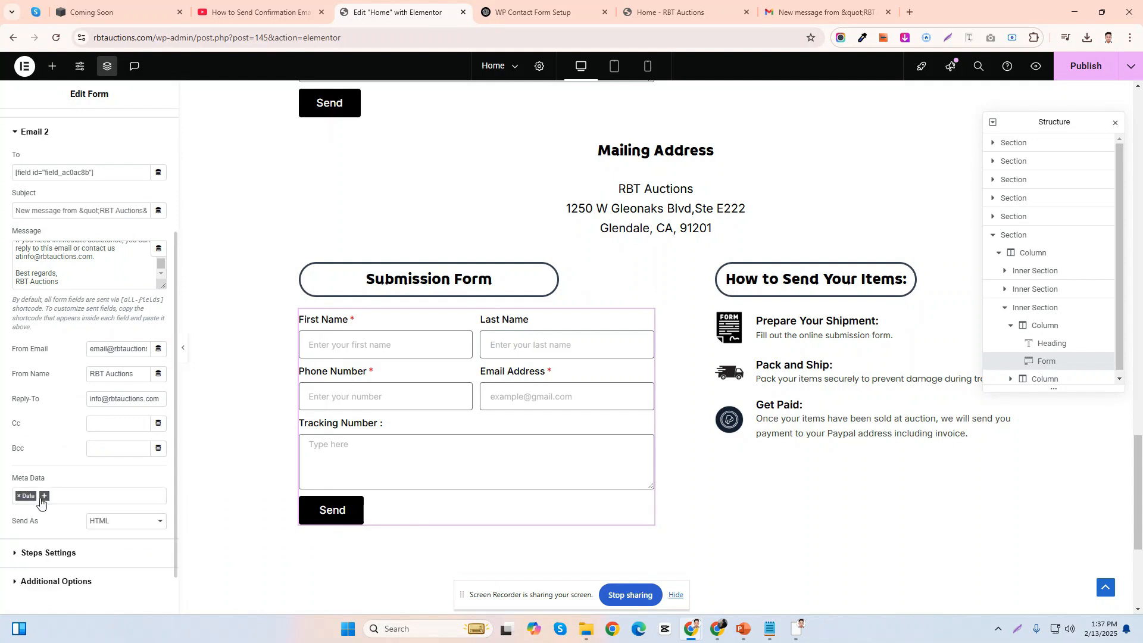
pyautogui.click(44, 497)
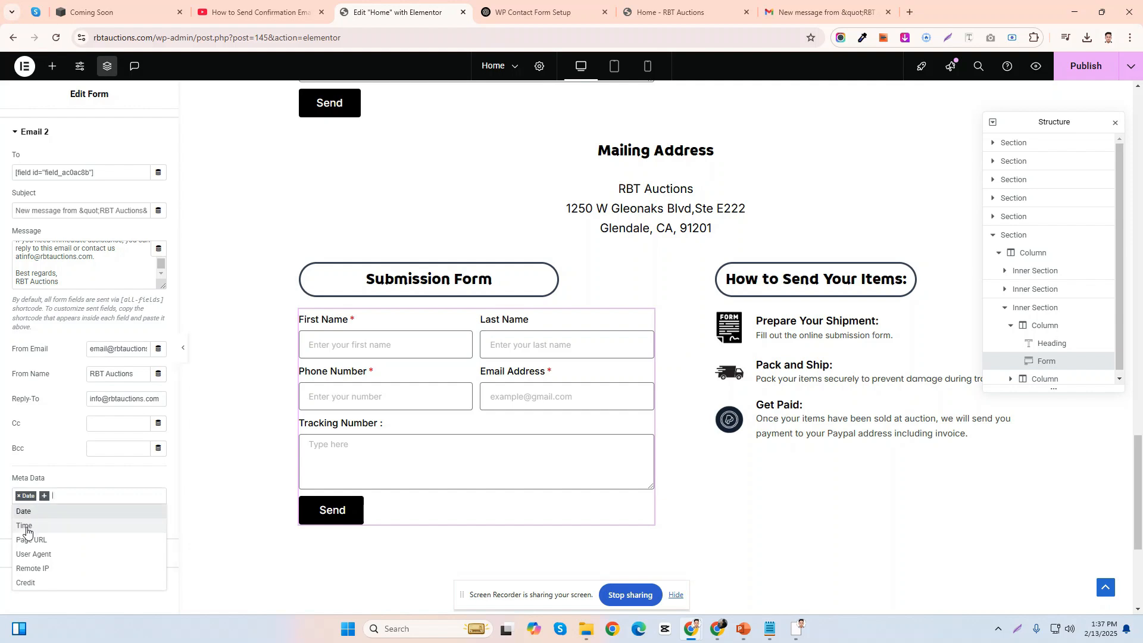
pyautogui.click(30, 527)
pyautogui.click(69, 496)
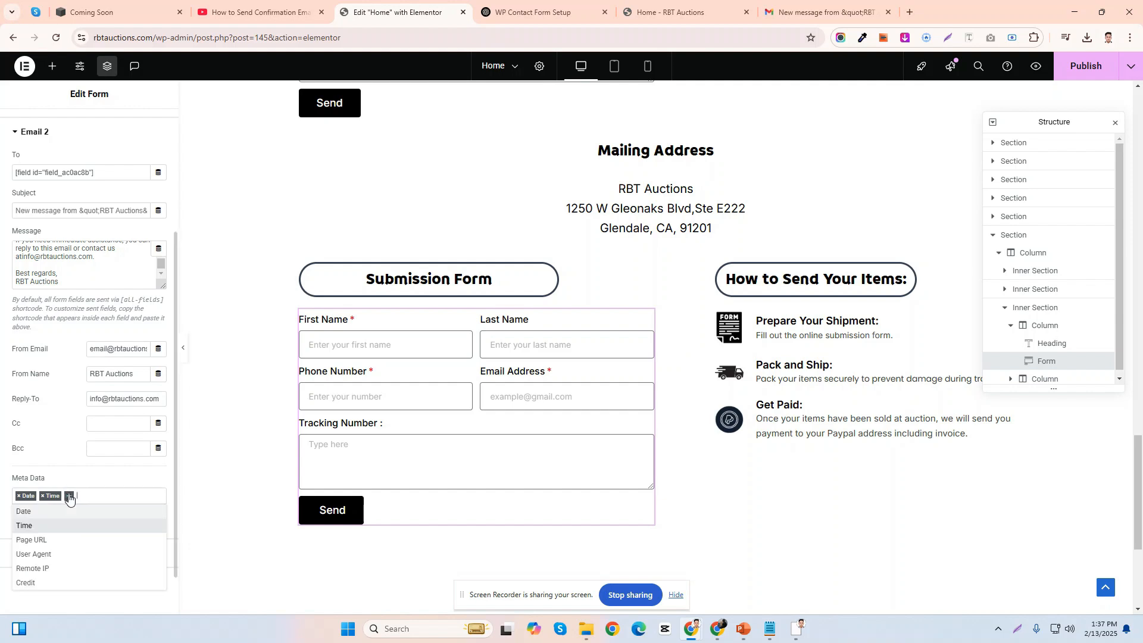
pyautogui.click(33, 543)
# - Add User Agent, Remote IP and Credit to the Email 2 Meta Data
pyautogui.click(106, 496)
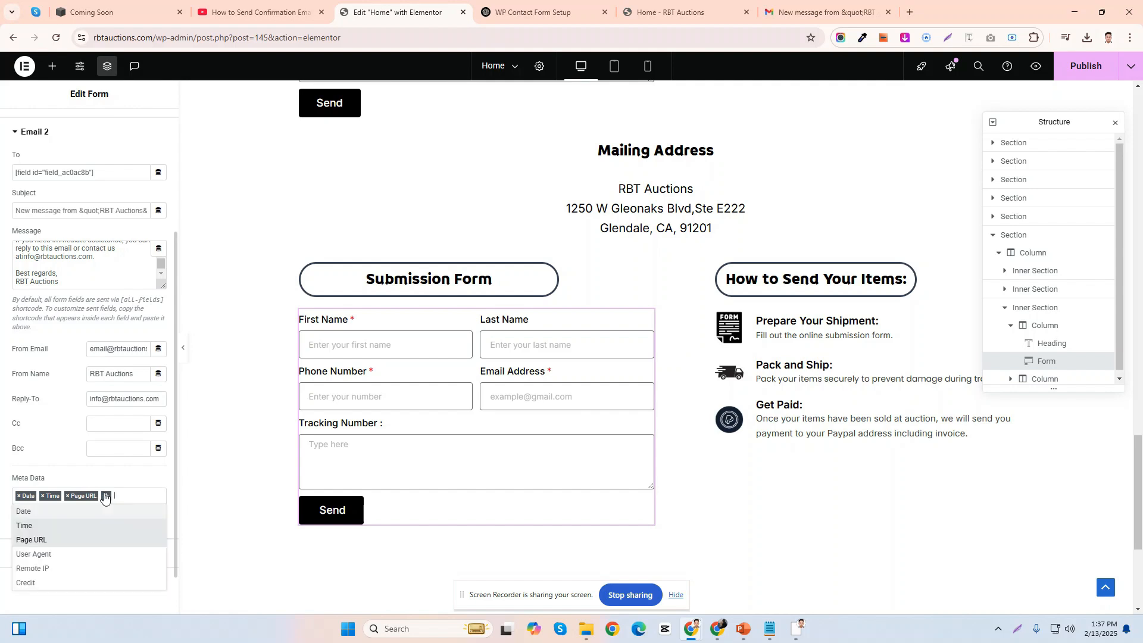
pyautogui.click(45, 556)
pyautogui.click(147, 496)
pyautogui.click(146, 496)
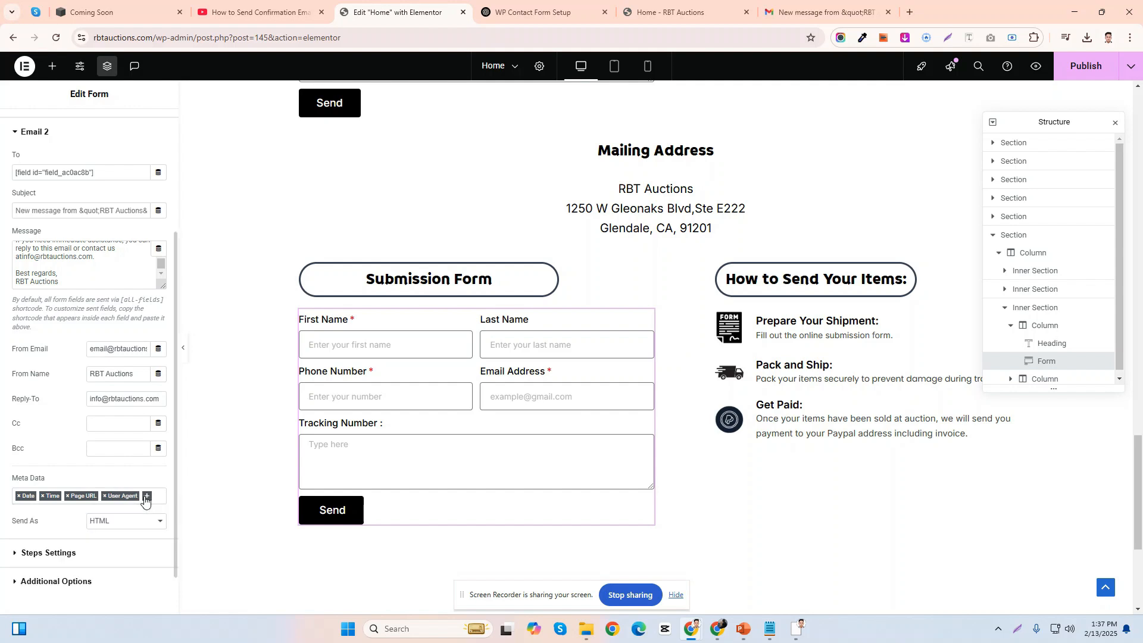
pyautogui.click(147, 497)
pyautogui.click(32, 570)
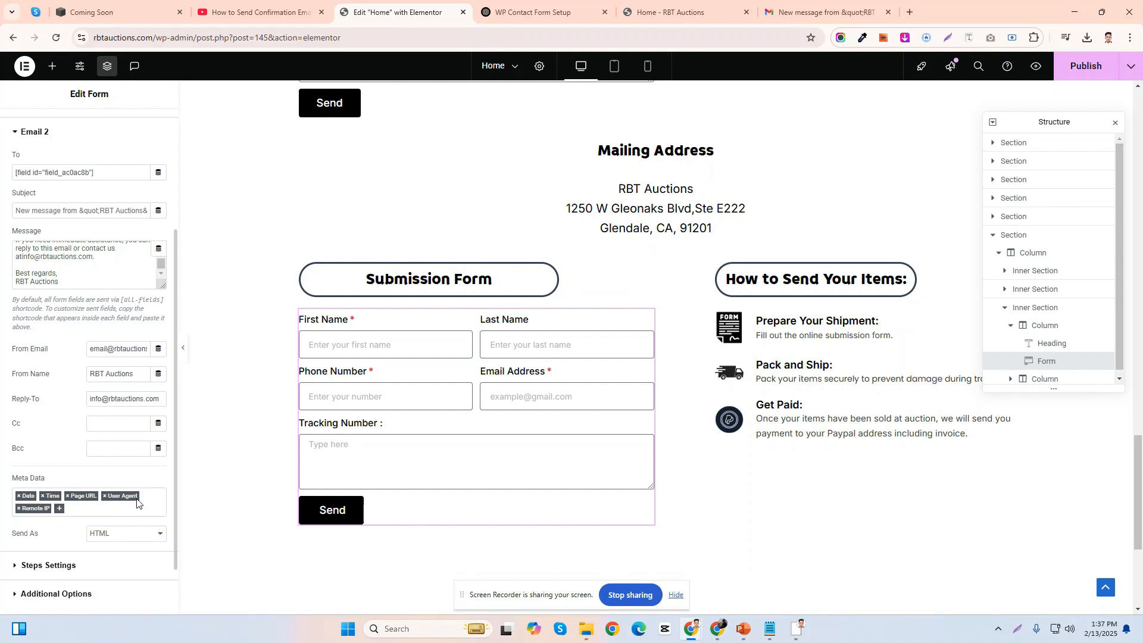
pyautogui.click(59, 510)
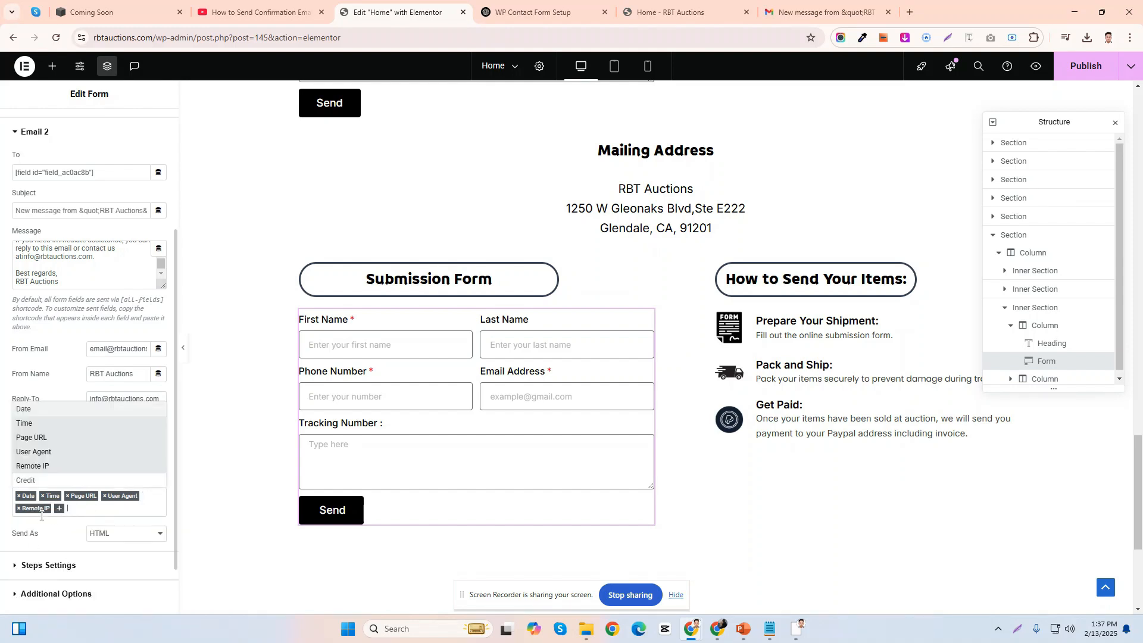
pyautogui.click(32, 481)
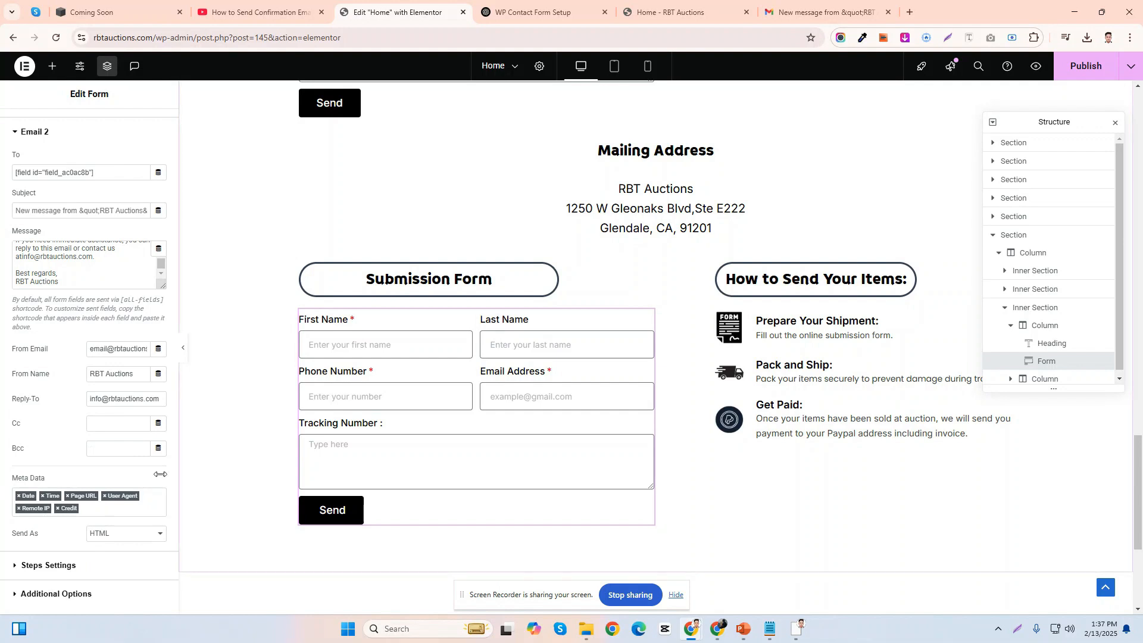
# - Publish the Home page with the updated Email 2 form settings
pyautogui.scroll(1, 125, 447)
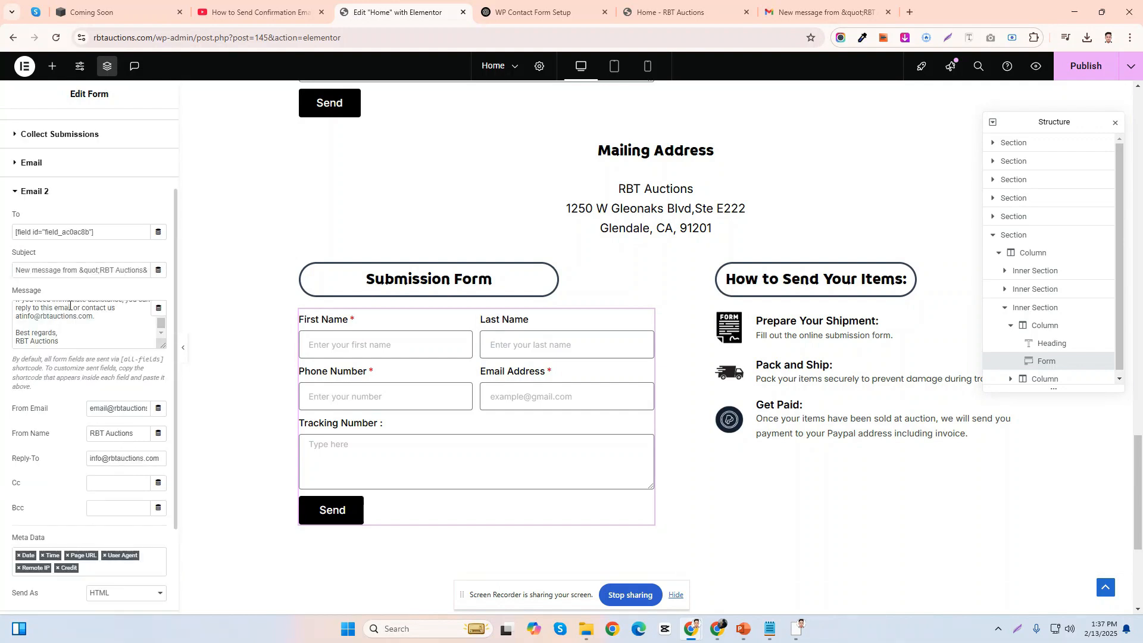
pyautogui.scroll(5, 70, 306)
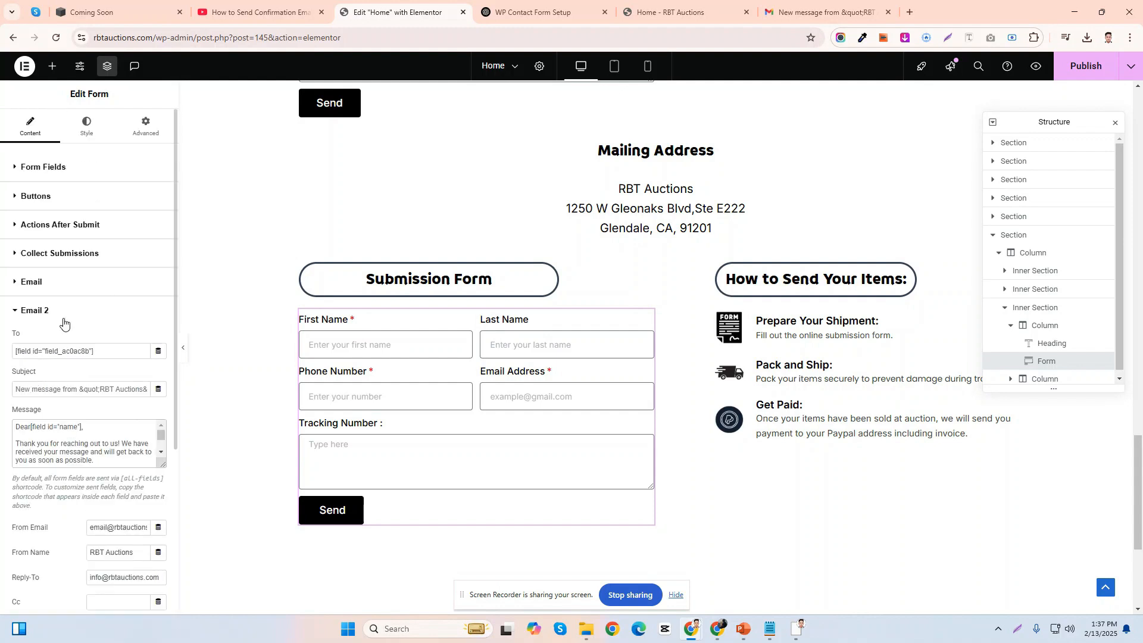
pyautogui.click(1090, 67)
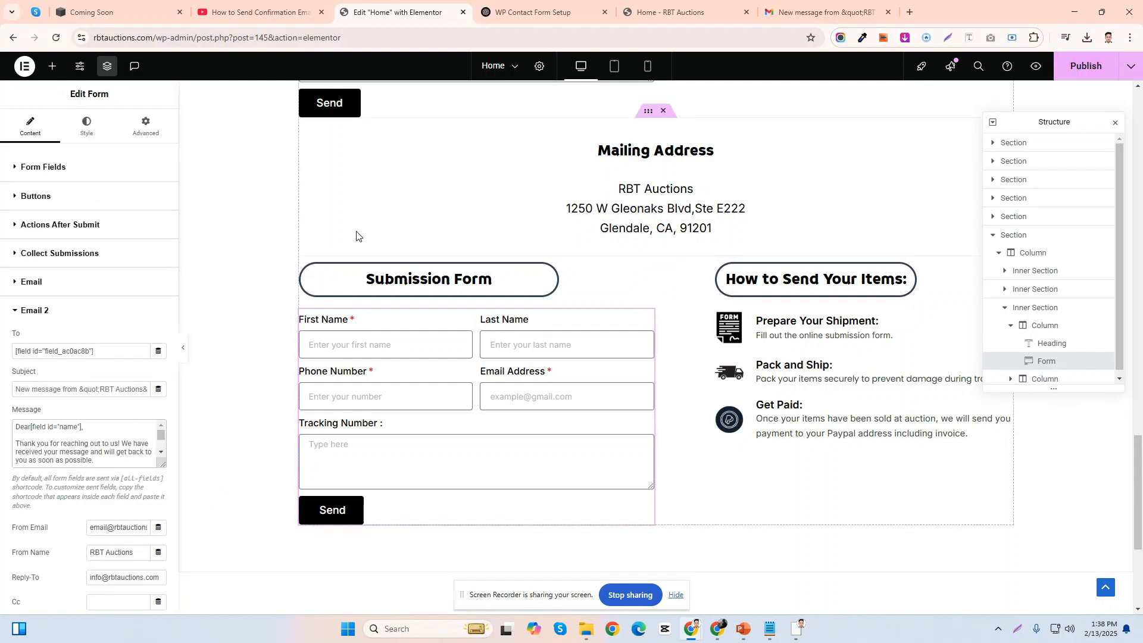
# - On the live Home page, fill in the Submission Form with the saved contact details and tracking number 22222, and send it
pyautogui.click(677, 14)
pyautogui.click(301, 332)
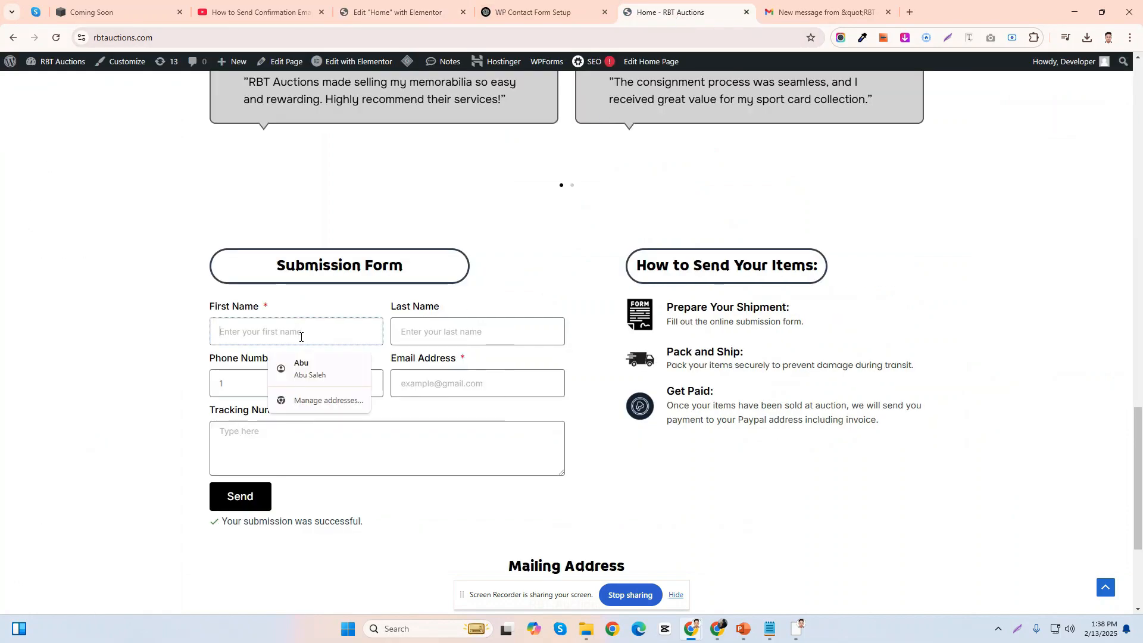
pyautogui.click(307, 375)
pyautogui.click(309, 446)
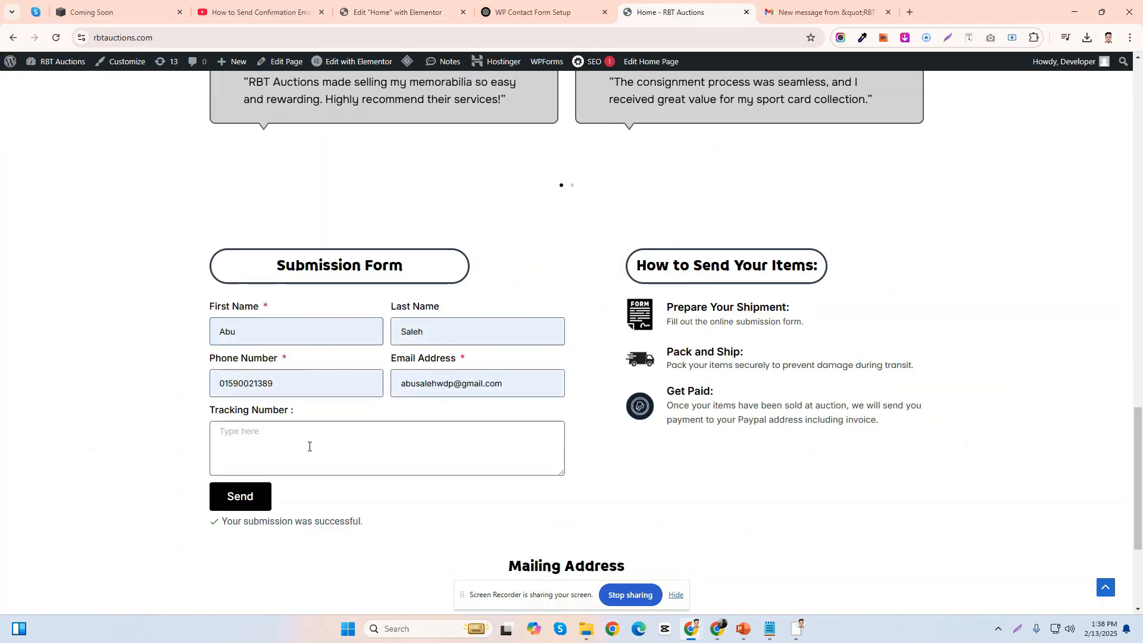
pyautogui.write('22222')
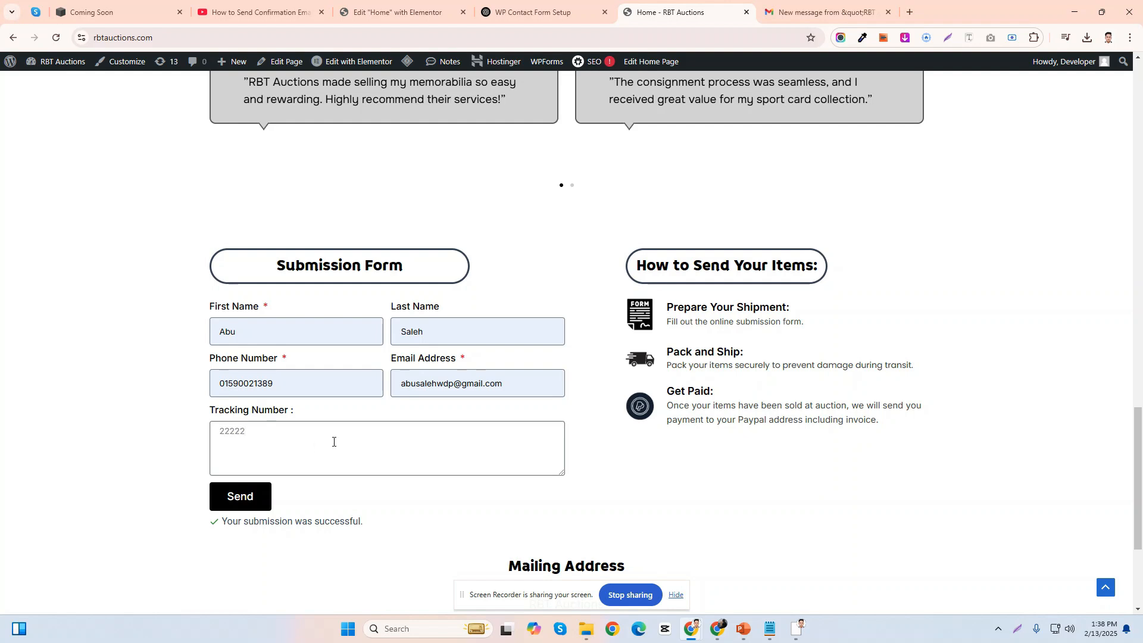
pyautogui.click(240, 498)
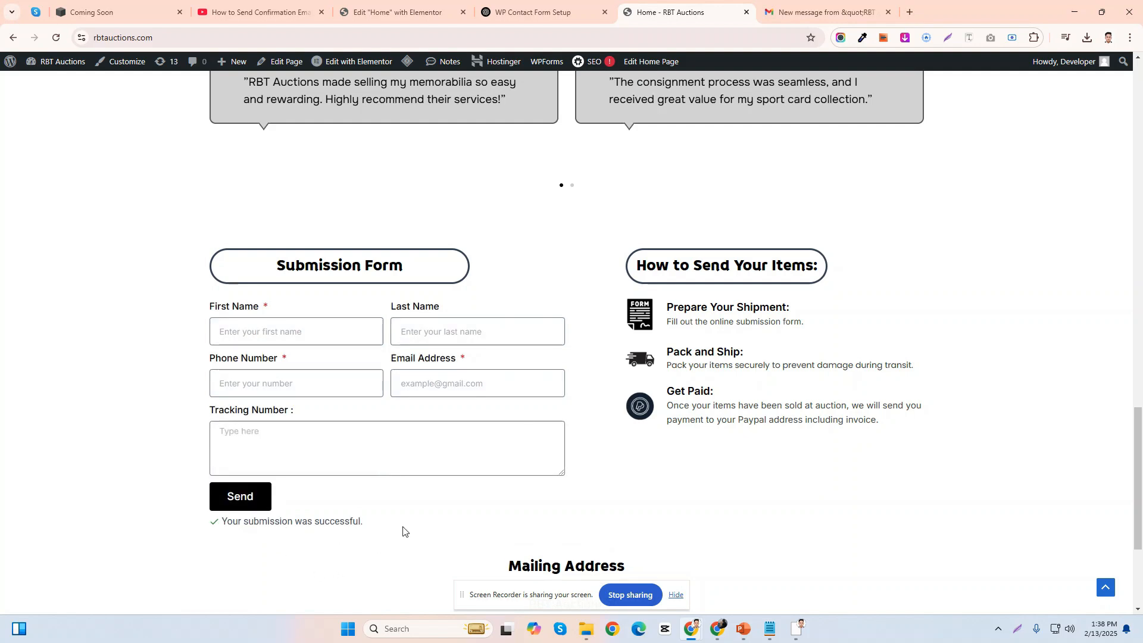
# - Switch to Gmail, refresh the inbox and open the newest RBT Auctions conversation to check the confirmation email
pyautogui.click(821, 9)
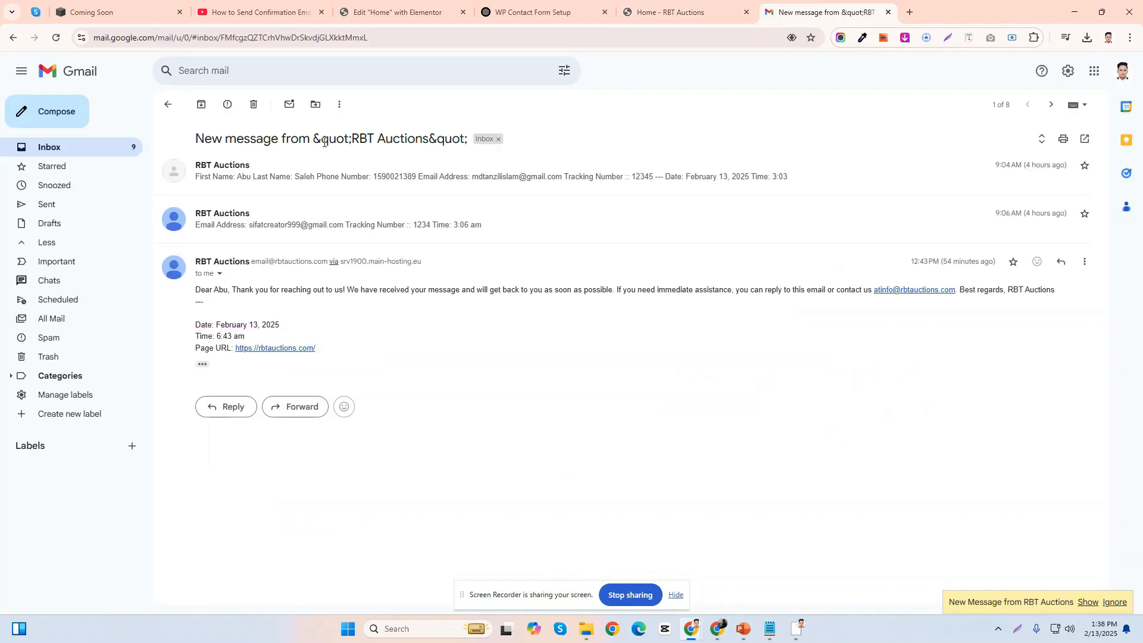
pyautogui.click(173, 107)
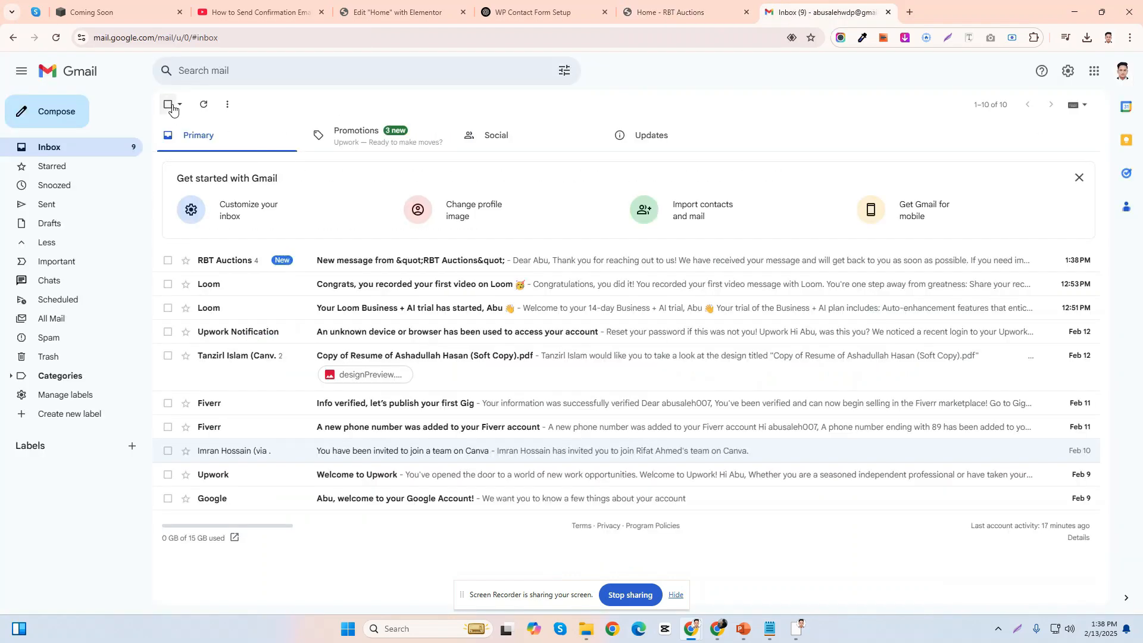
pyautogui.click(204, 105)
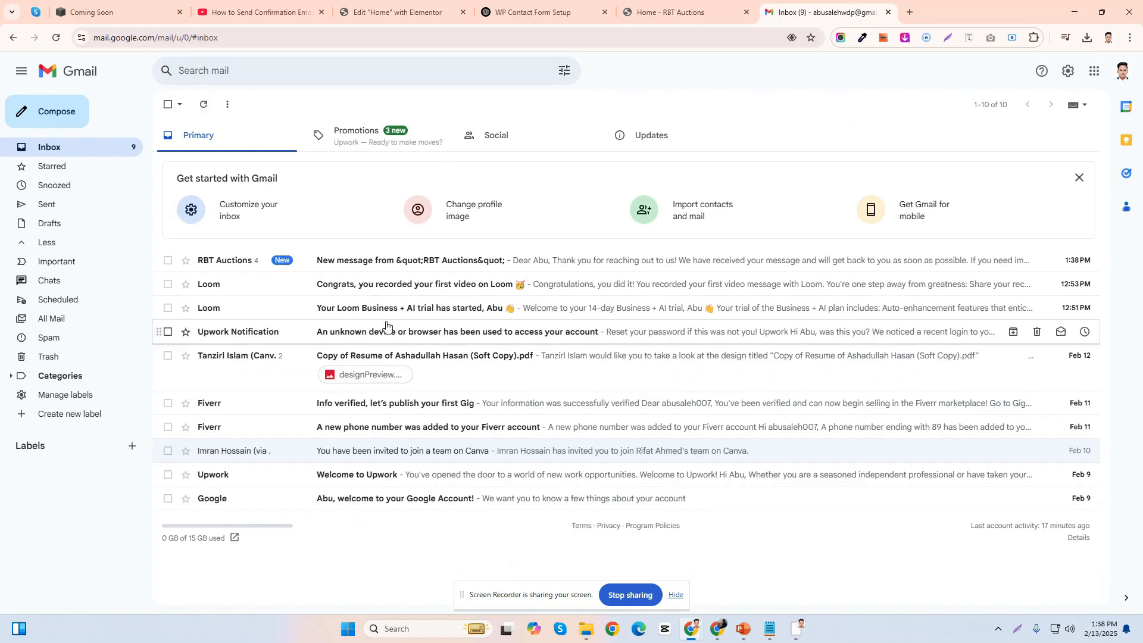
pyautogui.click(333, 262)
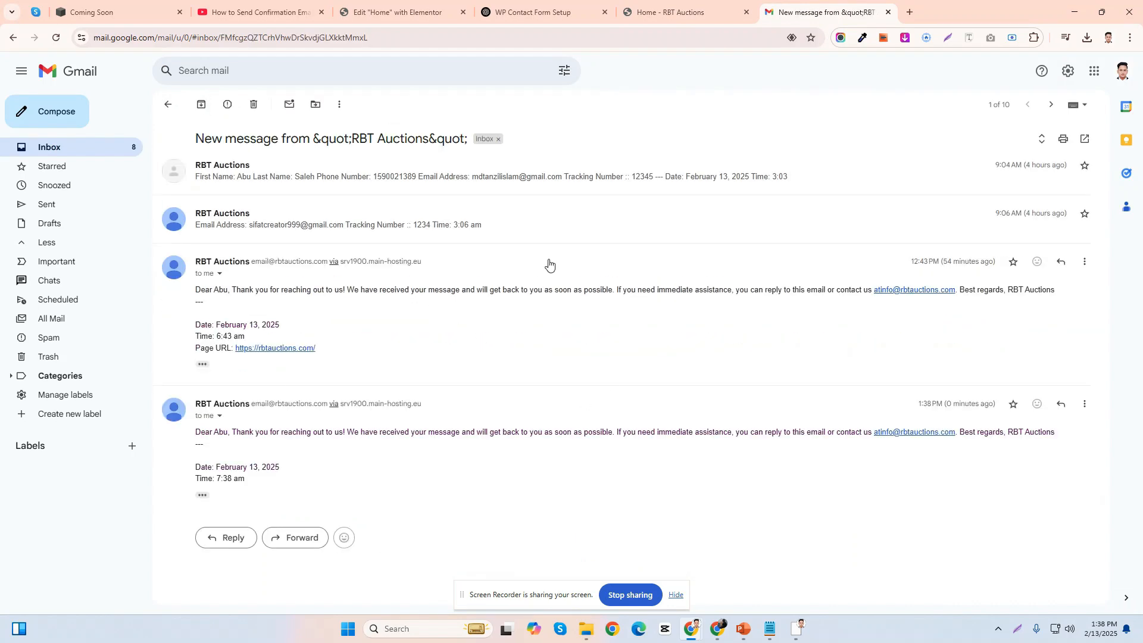